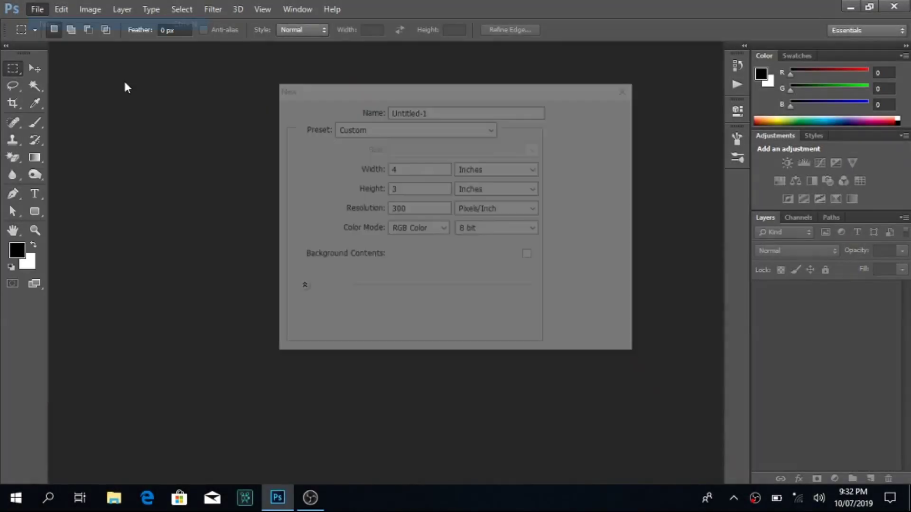
- Create a new document 5 × 5 inches in size
{"action": "double_click", "coordinate": [417, 189]}
{"action": "type", "text": "5"}
{"action": "left_click", "coordinate": [594, 110]}
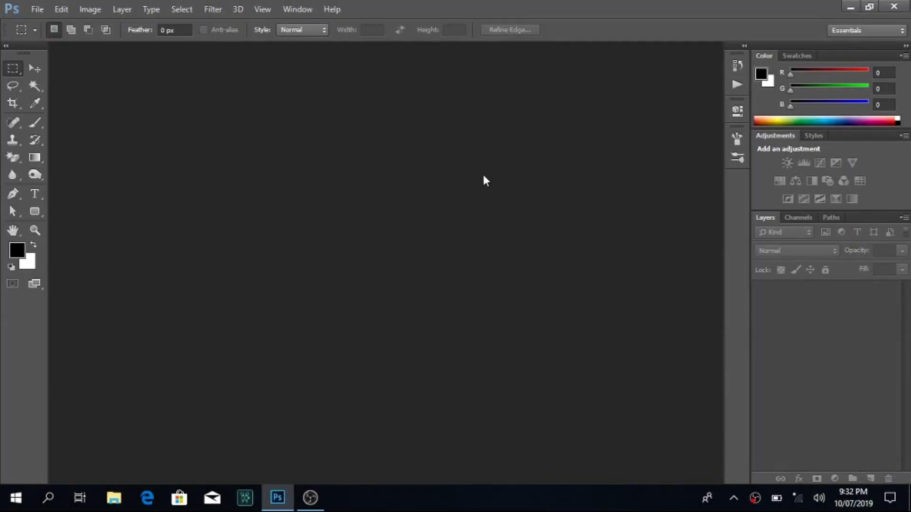
- Draw a circle in the middle of the canvas with the Ellipse tool and no stroke
{"action": "key", "text": "u"}
{"action": "left_click_drag", "start_coordinate": [376, 270], "coordinate": [487, 380]}
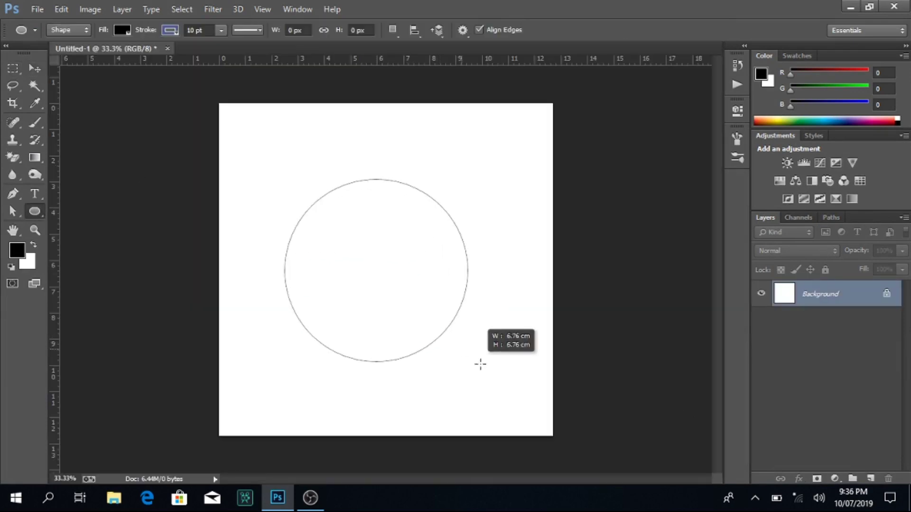
{"action": "left_click", "coordinate": [170, 30]}
{"action": "left_click", "coordinate": [116, 53]}
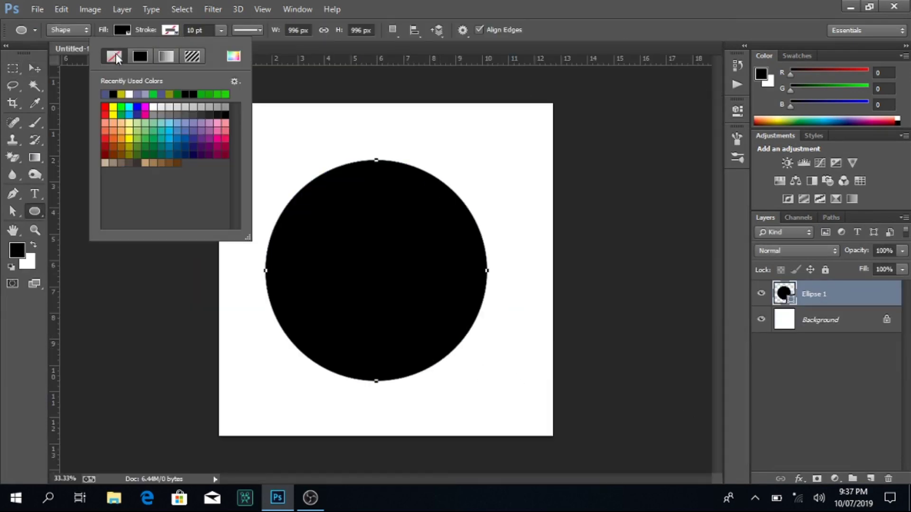
{"action": "left_click", "coordinate": [370, 100]}
{"action": "left_click", "coordinate": [536, 136]}
- Fill the circle with a pale yellow colour
{"action": "double_click", "coordinate": [784, 294]}
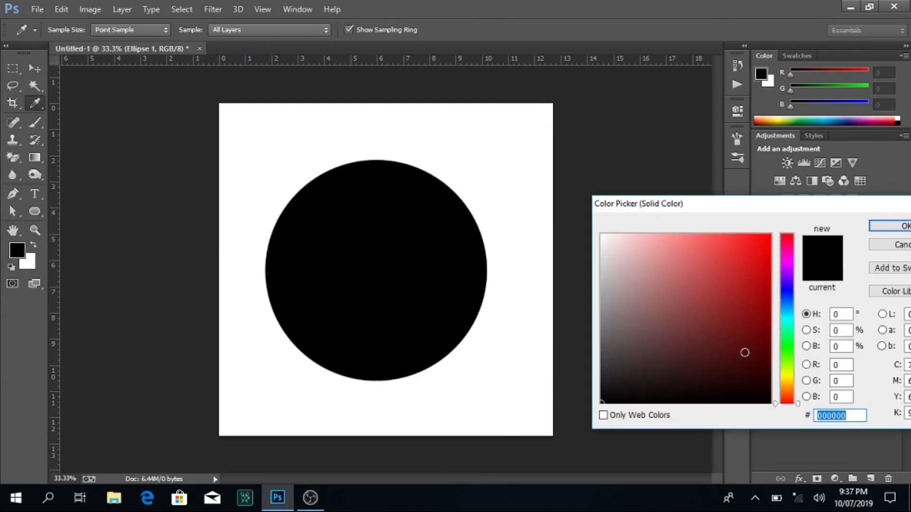
{"action": "left_click", "coordinate": [744, 245]}
{"action": "left_click_drag", "start_coordinate": [744, 245], "coordinate": [713, 238]}
{"action": "left_click", "coordinate": [890, 227]}
- Centre the yellow circle horizontally and vertically on the canvas
{"action": "key", "text": "v"}
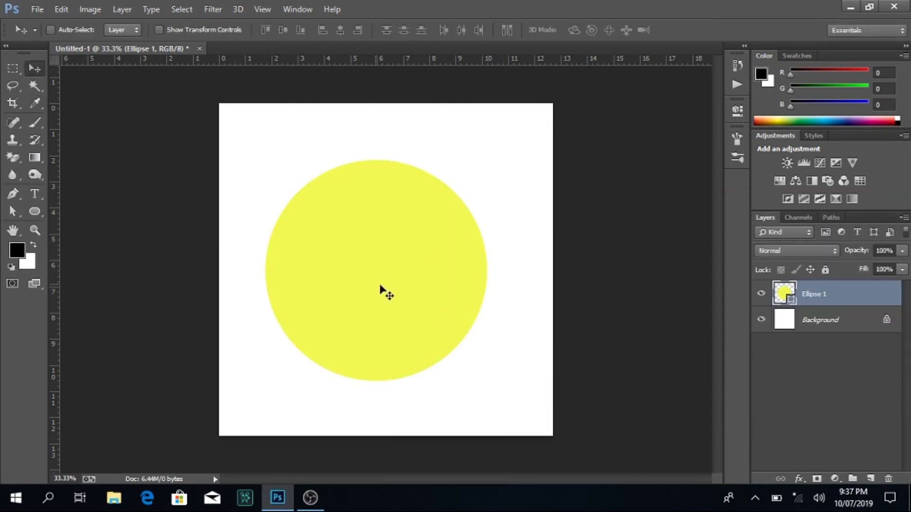
{"action": "left_click_drag", "start_coordinate": [383, 291], "coordinate": [390, 294]}
{"action": "key", "text": "ctrl+a"}
{"action": "left_click", "coordinate": [284, 30]}
{"action": "left_click", "coordinate": [340, 30]}
{"action": "key", "text": "ctrl+d"}
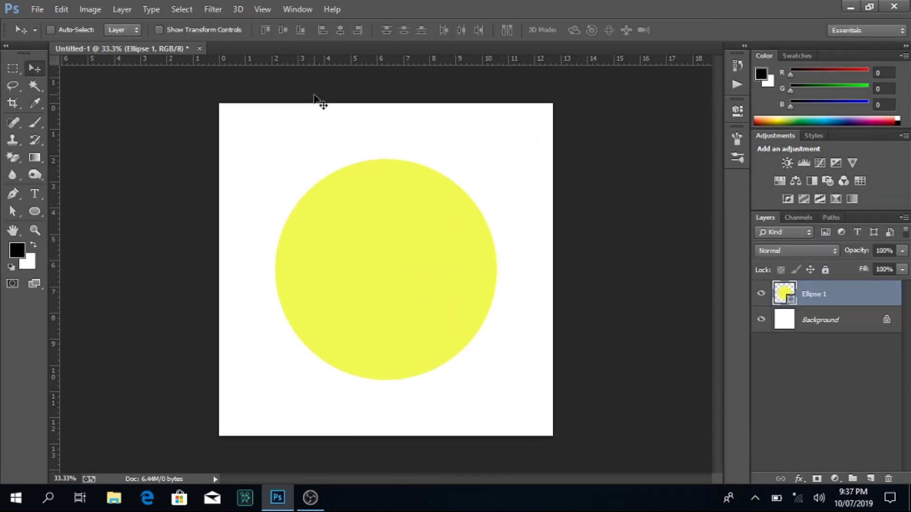
- Add a '12' text layer in black (#000000) at the circle's top centre
{"action": "key", "text": "t"}
{"action": "left_click", "coordinate": [256, 156]}
{"action": "type", "text": "12"}
{"action": "key", "text": "ctrl+a"}
{"action": "left_click", "coordinate": [452, 30]}
{"action": "type", "text": "000000"}
{"action": "left_click", "coordinate": [888, 228]}
{"action": "left_click", "coordinate": [35, 68]}
{"action": "mouse_move", "coordinate": [267, 168]}
{"action": "left_mouse_down"}
{"action": "mouse_move", "coordinate": [411, 220]}
{"action": "mouse_move", "coordinate": [396, 203]}
{"action": "left_mouse_up"}
- Drag out vertical and horizontal guides crossing at the circle centre, then duplicate the 12 layer
{"action": "left_click_drag", "start_coordinate": [56, 289], "coordinate": [387, 294]}
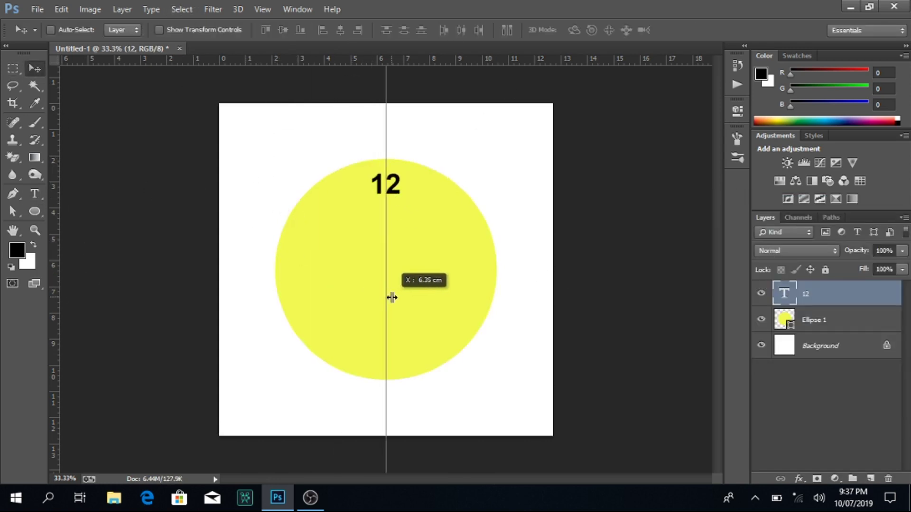
{"action": "left_click_drag", "start_coordinate": [331, 63], "coordinate": [348, 275]}
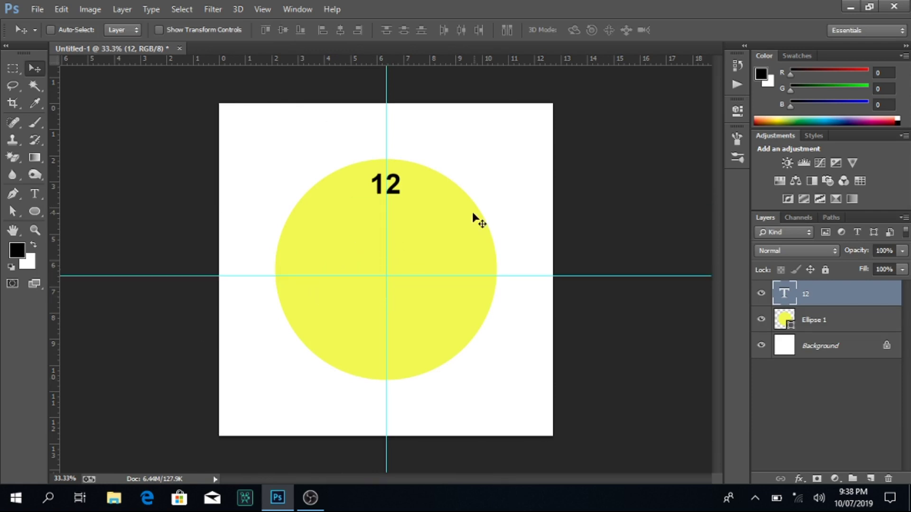
{"action": "key", "text": "ctrl+j"}
- Move the 12 copy down to the circle's bottom and change it to 6
{"action": "key", "text": "shift+Down"}
{"action": "key", "text": "shift+Down"}
{"action": "key", "text": "shift+Down"}
{"action": "key", "text": "shift+Down"}
{"action": "key", "text": "shift+Down"}
{"action": "key", "text": "shift+Down"}
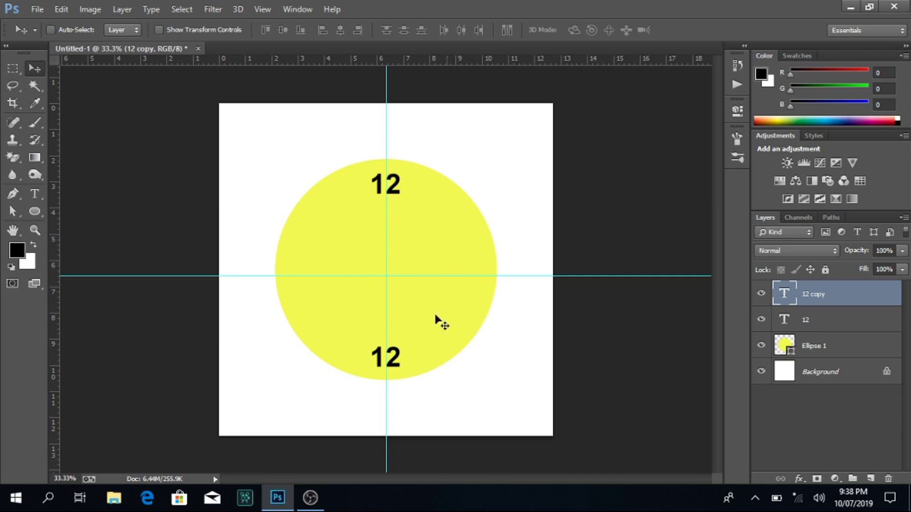
{"action": "key", "text": "t"}
{"action": "double_click", "coordinate": [392, 357]}
{"action": "key", "text": "BackSpace"}
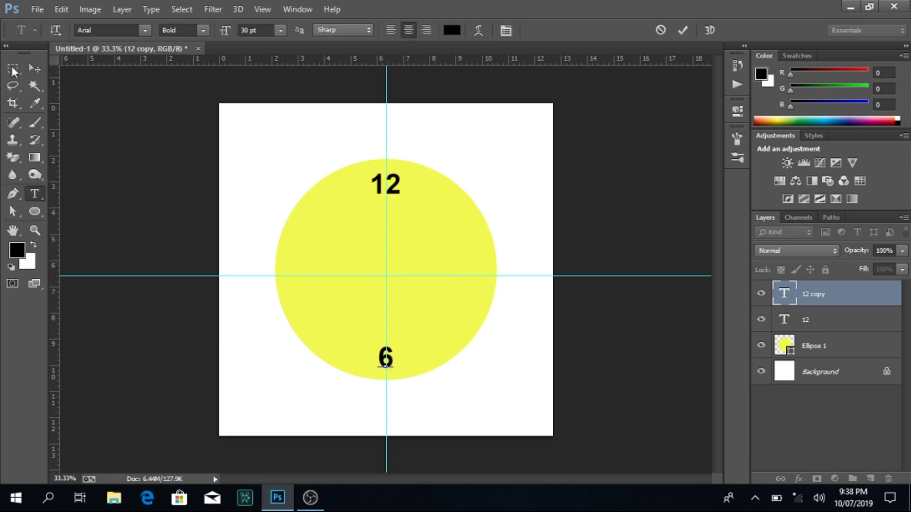
{"action": "left_click", "coordinate": [34, 68]}
- Copy the 6 to the left and right sides, changing them to 9 and 3
{"action": "left_click_drag", "start_coordinate": [387, 363], "coordinate": [399, 277]}
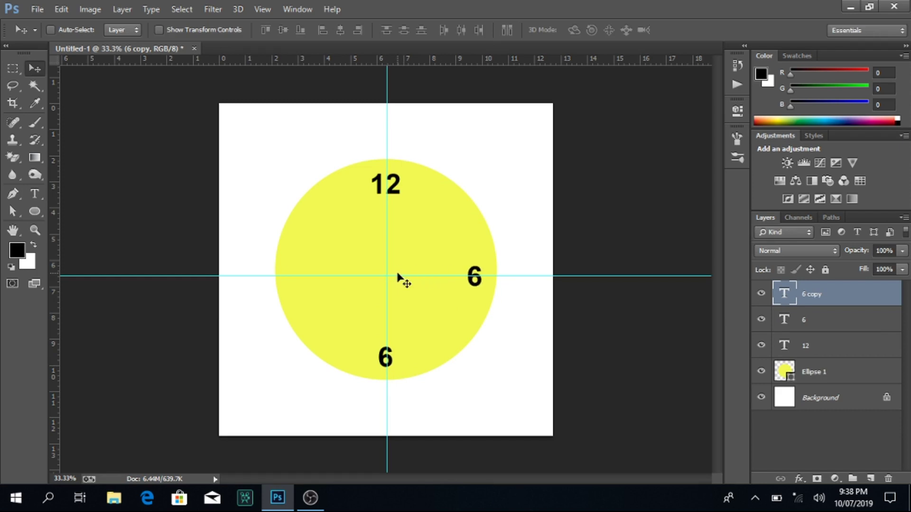
{"action": "key", "text": "ctrl+j"}
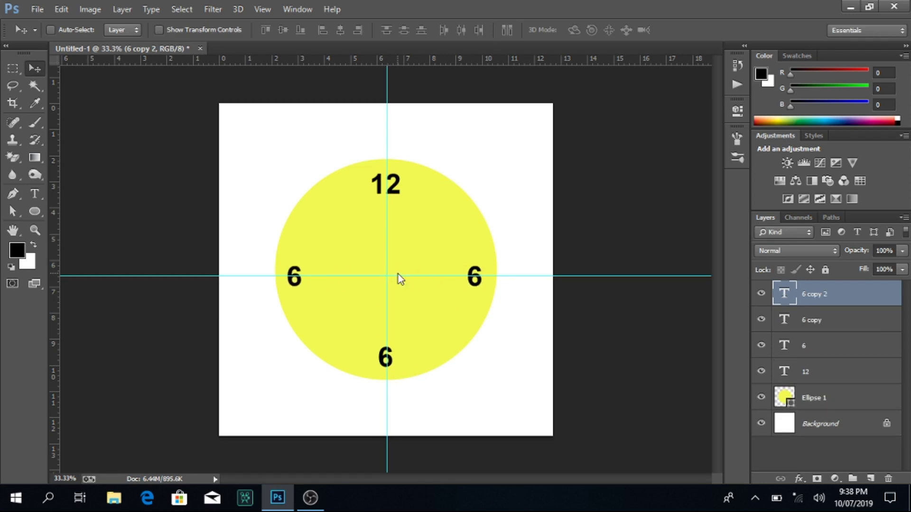
{"action": "left_click", "coordinate": [34, 194]}
{"action": "left_click", "coordinate": [294, 278]}
{"action": "type", "text": "9"}
{"action": "left_click", "coordinate": [35, 68]}
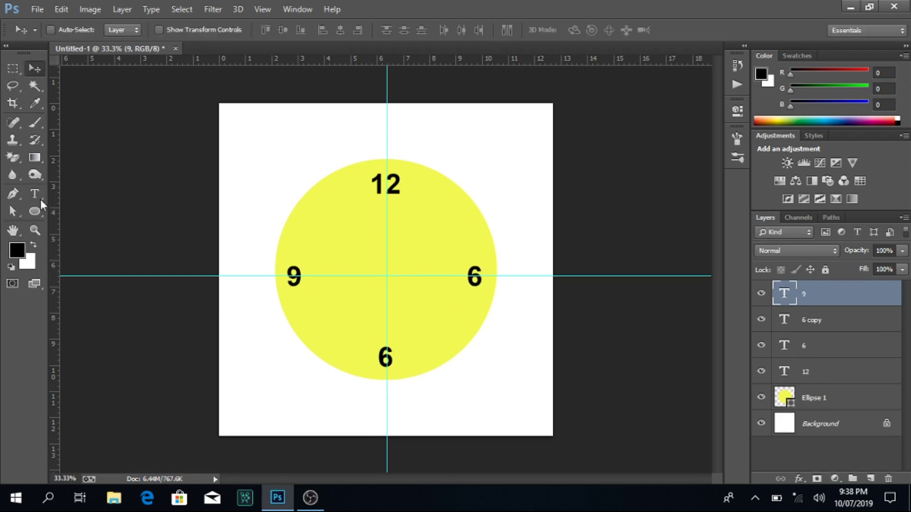
{"action": "double_click", "coordinate": [474, 277]}
{"action": "type", "text": "3"}
{"action": "left_click", "coordinate": [349, 331]}
- Make two extra copies of the 3 and select the top-right one for retyping
{"action": "key", "text": "ctrl+j"}
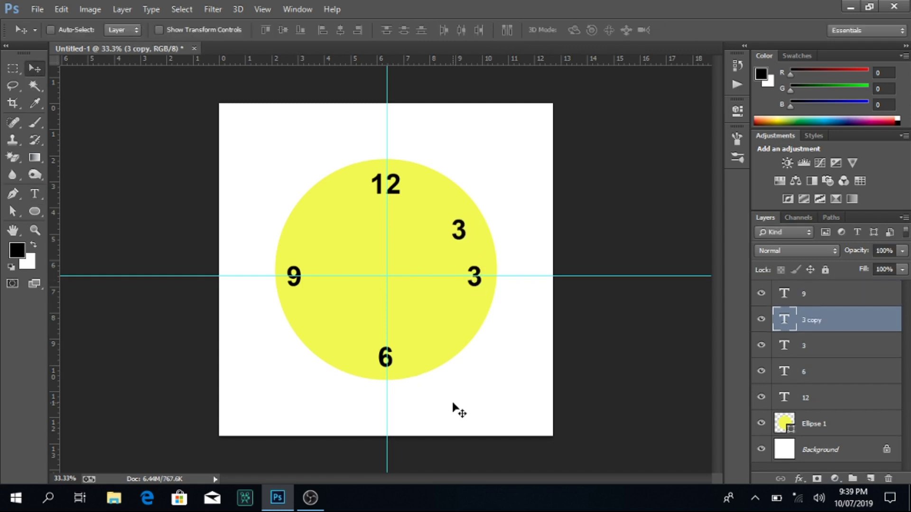
{"action": "key", "text": "ctrl+j"}
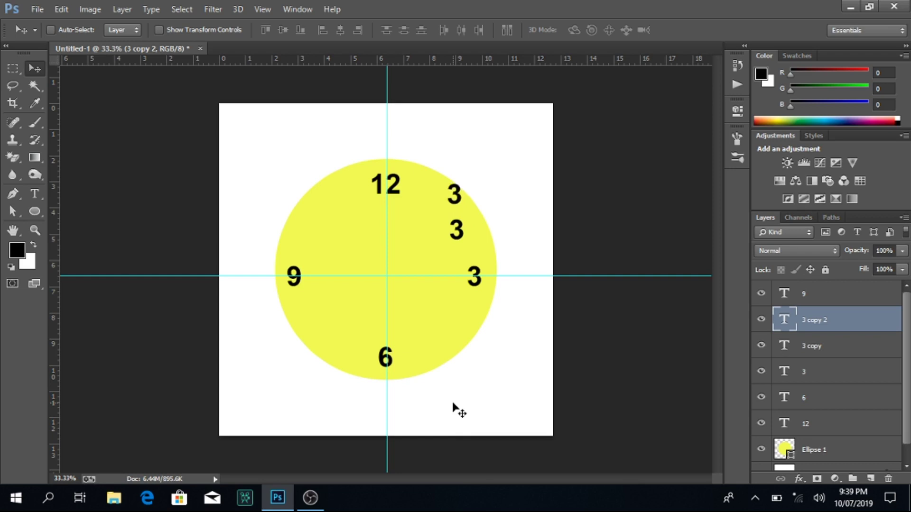
{"action": "left_click", "coordinate": [36, 201]}
{"action": "double_click", "coordinate": [432, 198]}
- Change the spare 3s to 1 and 2, then duplicate the 2
{"action": "type", "text": "1"}
{"action": "left_click", "coordinate": [34, 68]}
{"action": "left_click", "coordinate": [34, 194]}
{"action": "double_click", "coordinate": [457, 230]}
{"action": "type", "text": "2"}
{"action": "key", "text": "ctrl+Return"}
{"action": "key", "text": "v"}
{"action": "key", "text": "ctrl+j"}
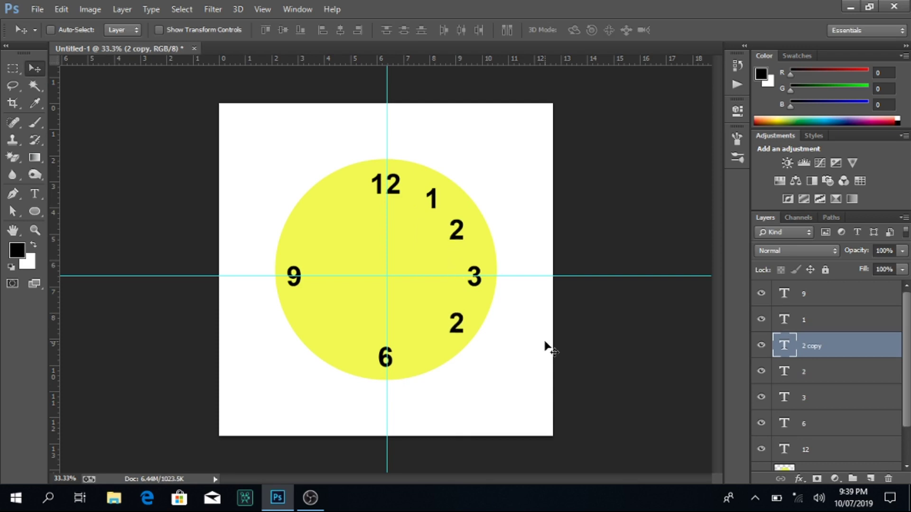
- Turn the lower-right 2 copy into 4, then duplicate the 1
{"action": "key", "text": "t"}
{"action": "double_click", "coordinate": [457, 321]}
{"action": "type", "text": "4"}
{"action": "key", "text": "ctrl+Return"}
{"action": "key", "text": "v"}
{"action": "right_click", "coordinate": [441, 212]}
{"action": "left_click", "coordinate": [441, 212]}
{"action": "key", "text": "ctrl+j"}
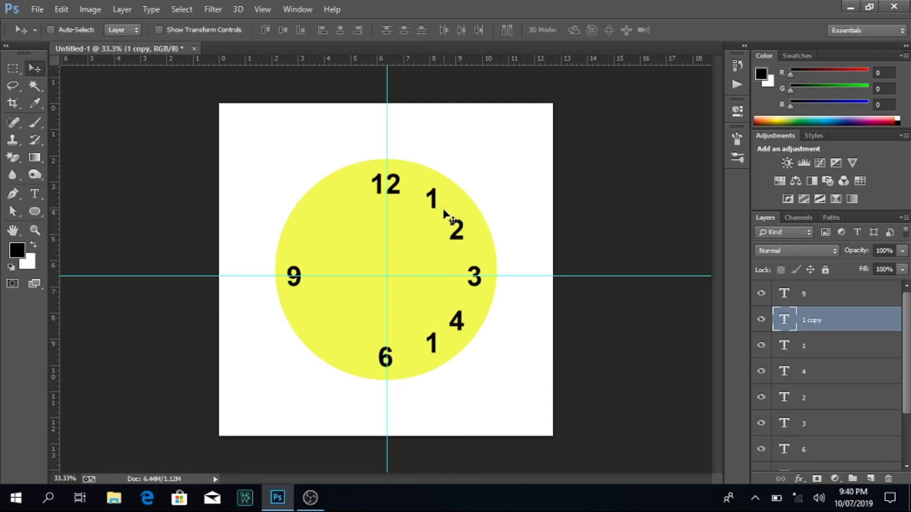
- Change the lower 1 copy into 5, then duplicate the 5
{"action": "left_click", "coordinate": [36, 196]}
{"action": "double_click", "coordinate": [421, 348]}
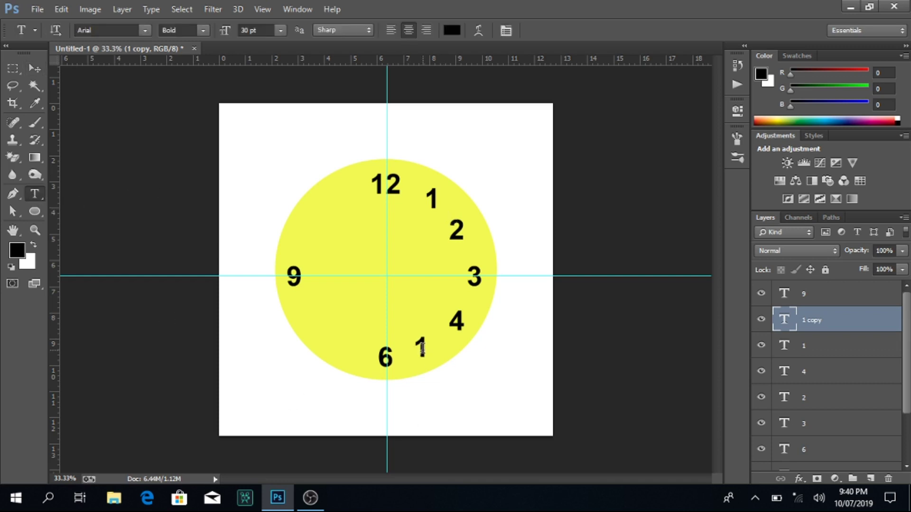
{"action": "type", "text": "5"}
{"action": "key", "text": "ctrl+Return"}
{"action": "key", "text": "v"}
{"action": "left_click", "coordinate": [447, 214], "text": "ctrl"}
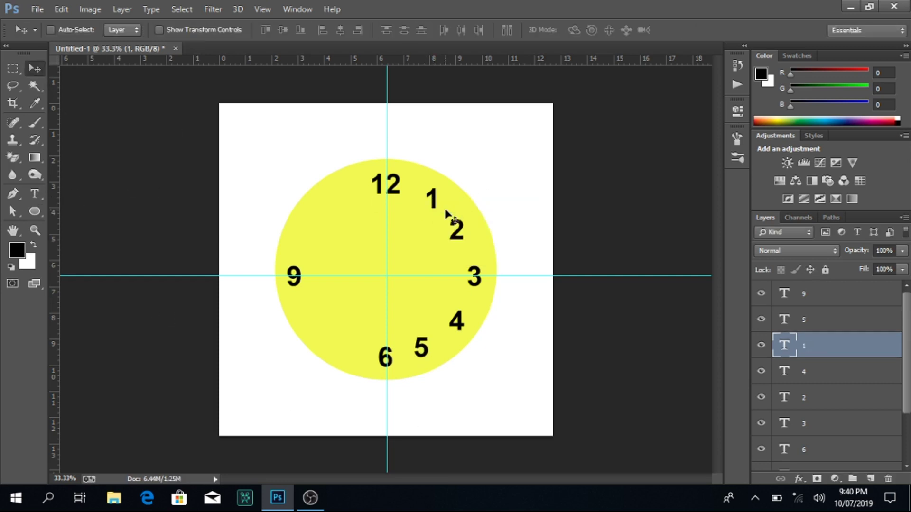
{"action": "left_click", "coordinate": [430, 351], "text": "ctrl"}
{"action": "key", "text": "ctrl+j"}
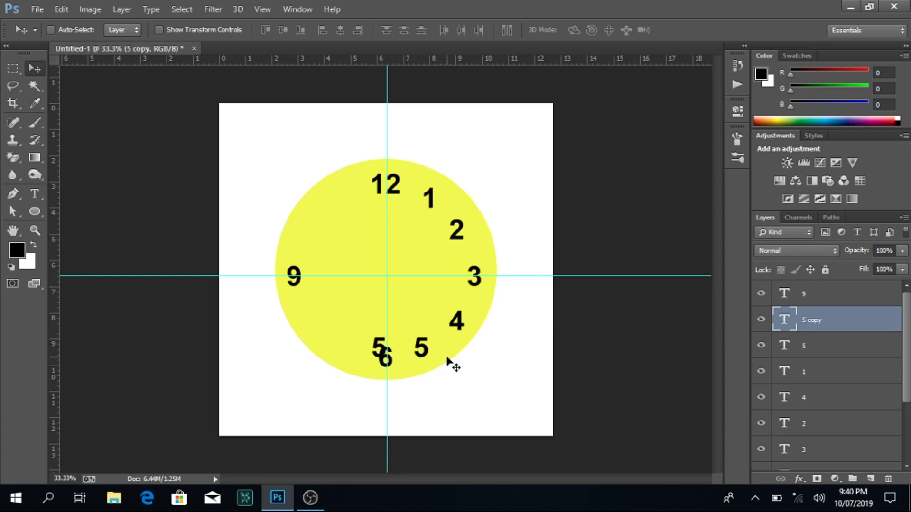
- Change the left 5 copy into 7, and place a copy of 1 left of 12
{"action": "left_click", "coordinate": [34, 194]}
{"action": "double_click", "coordinate": [348, 348]}
{"action": "type", "text": "7"}
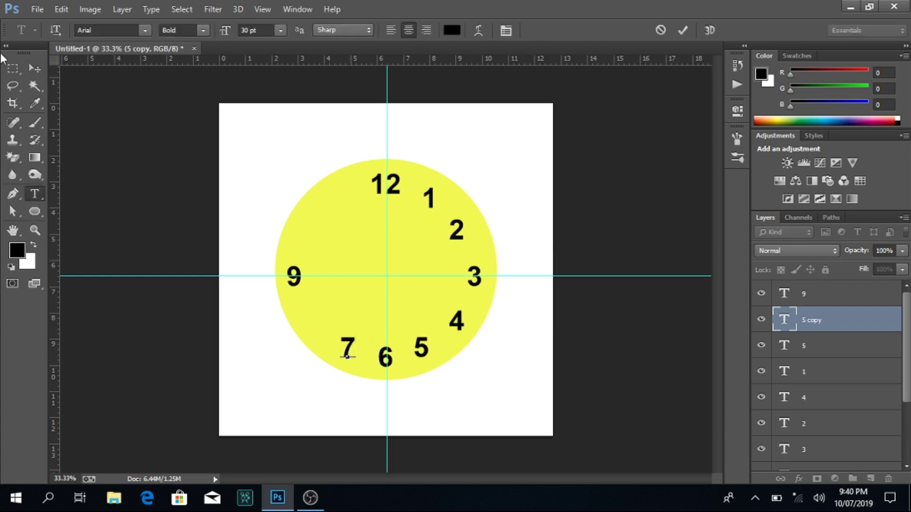
{"action": "key", "text": "ctrl+Return"}
{"action": "key", "text": "v"}
{"action": "left_click", "coordinate": [449, 208], "text": "ctrl"}
{"action": "key", "text": "ctrl+j"}
{"action": "left_click_drag", "start_coordinate": [449, 216], "coordinate": [374, 216]}
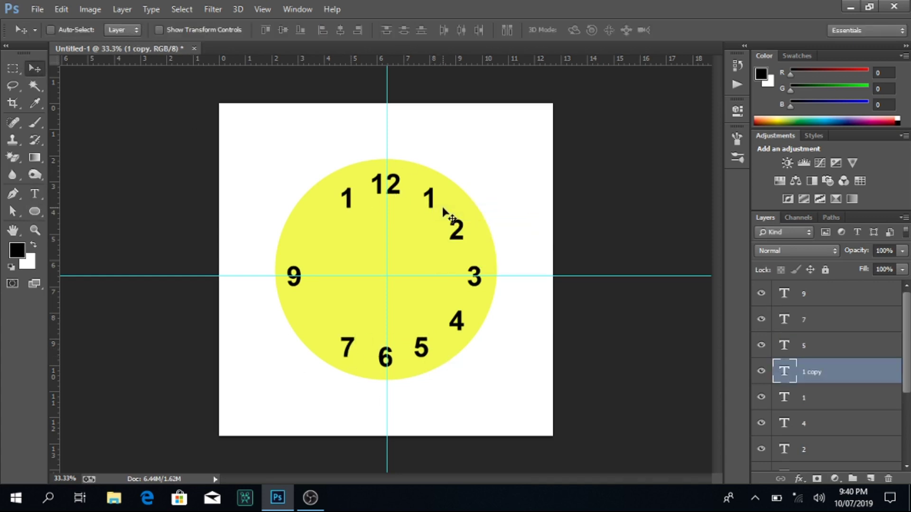
- Make the copied 1 into 11, and move a copy of 2 to the left side
{"action": "left_click", "coordinate": [34, 194]}
{"action": "left_click", "coordinate": [346, 199]}
{"action": "type", "text": "1"}
{"action": "key", "text": "ctrl+Return"}
{"action": "key", "text": "v"}
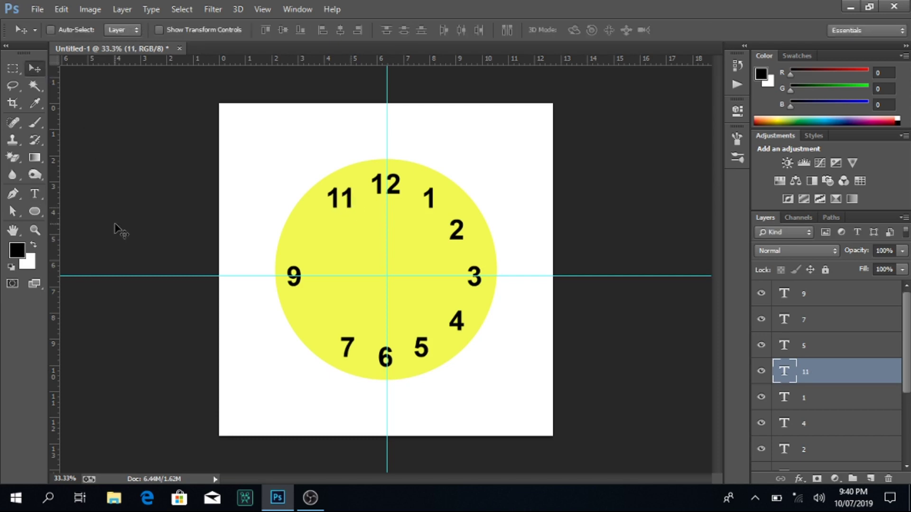
{"action": "left_click", "coordinate": [453, 236], "text": "ctrl"}
{"action": "key", "text": "ctrl+j"}
{"action": "left_click_drag", "start_coordinate": [471, 245], "coordinate": [327, 246]}
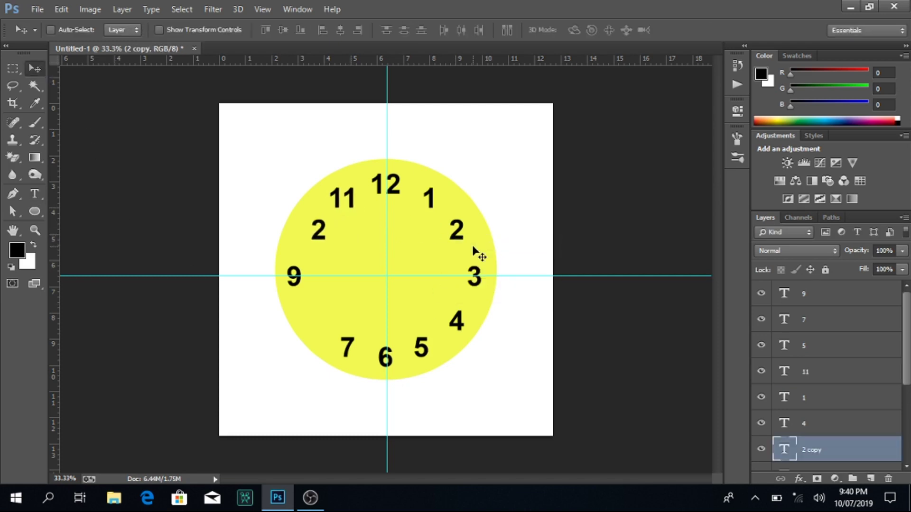
- Change the left 2 copy into 10 and place a copy of it below the 9
{"action": "left_click", "coordinate": [35, 199]}
{"action": "key", "text": "BackSpace"}
{"action": "type", "text": "10"}
{"action": "key", "text": "ctrl+Return"}
{"action": "key", "text": "v"}
{"action": "left_click_drag", "start_coordinate": [353, 198], "coordinate": [353, 283]}
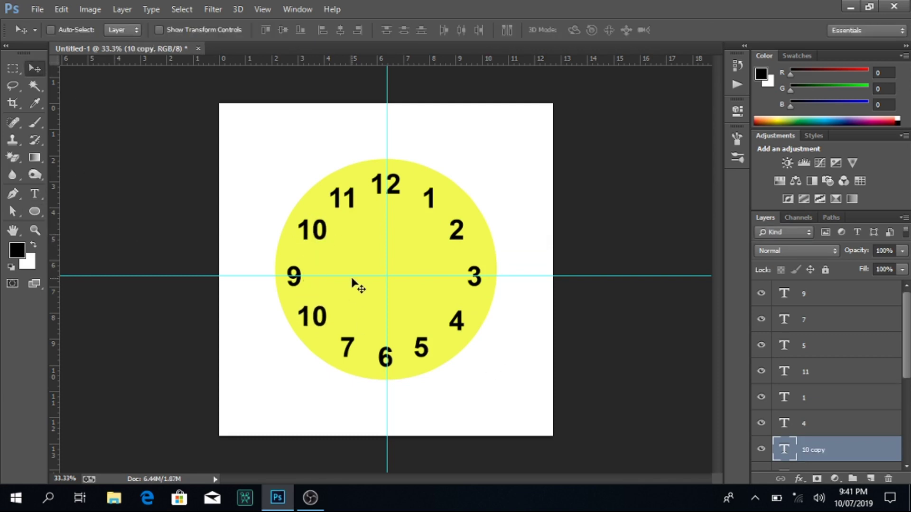
- Retype the lower-left 10 copy as 8
{"action": "key", "text": "t"}
{"action": "double_click", "coordinate": [312, 316]}
{"action": "type", "text": "8"}
{"action": "key", "text": "ctrl+Return"}
{"action": "key", "text": "v"}
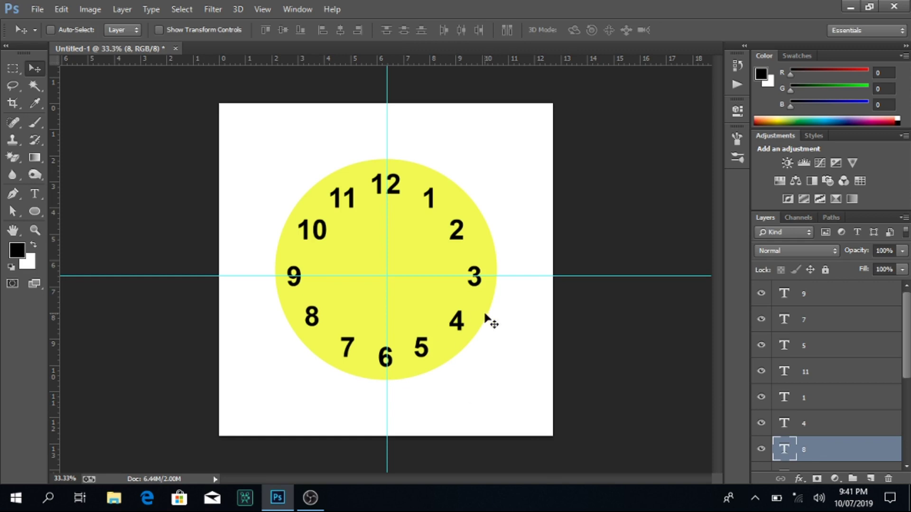
- Select all the number layers in the Layers panel and group them into Group 1
{"action": "scroll", "coordinate": [830, 370], "scroll_direction": "down", "scroll_amount": 3}
{"action": "left_click", "coordinate": [854, 406]}
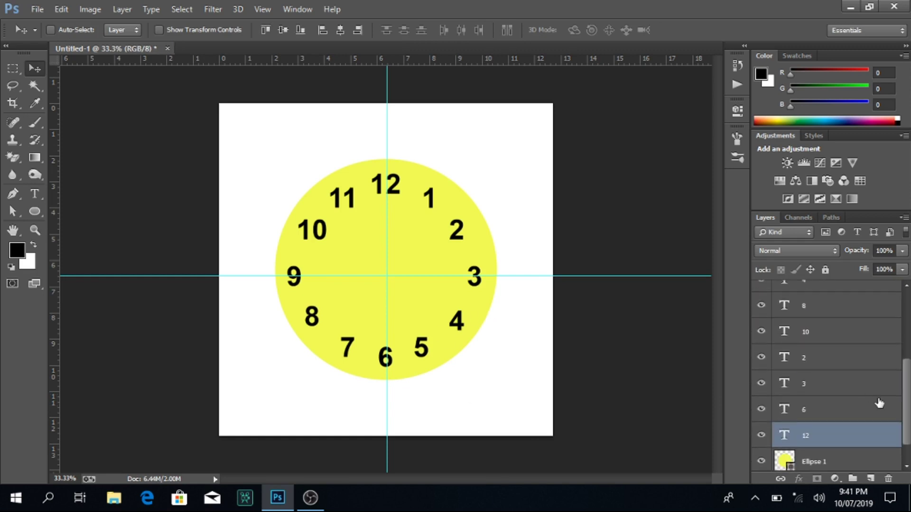
{"action": "scroll", "coordinate": [830, 379], "scroll_direction": "up", "scroll_amount": 3}
{"action": "left_click", "coordinate": [830, 289], "text": "shift"}
{"action": "key", "text": "ctrl+g"}
{"action": "left_click", "coordinate": [816, 311]}
- Duplicate the yellow circle, scale it down slightly, and give it a black stroke style
{"action": "key", "text": "ctrl+j"}
{"action": "key", "text": "ctrl+t"}
{"action": "mouse_move", "coordinate": [496, 159]}
{"action": "left_mouse_down"}
{"action": "mouse_move", "coordinate": [471, 181]}
{"action": "mouse_move", "coordinate": [502, 142]}
{"action": "mouse_move", "coordinate": [471, 181]}
{"action": "left_mouse_up"}
{"action": "key", "text": "Return"}
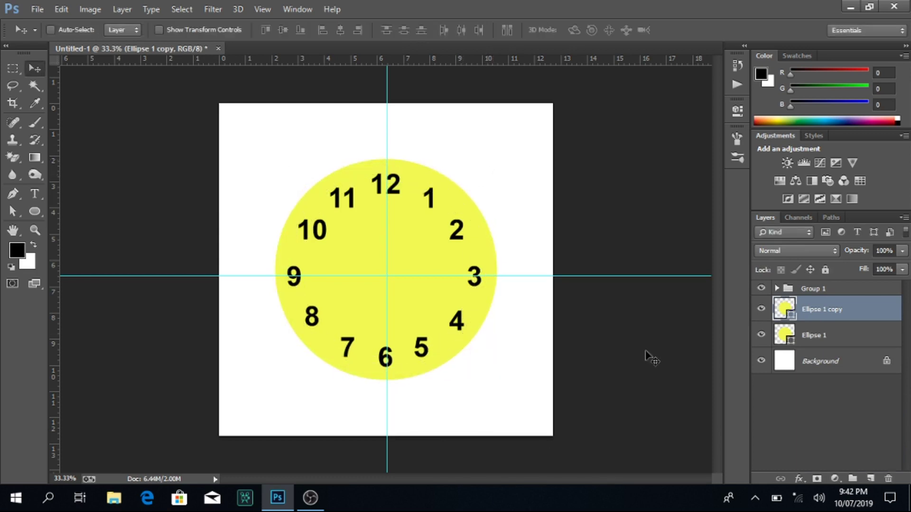
{"action": "double_click", "coordinate": [860, 317]}
{"action": "left_click", "coordinate": [538, 271]}
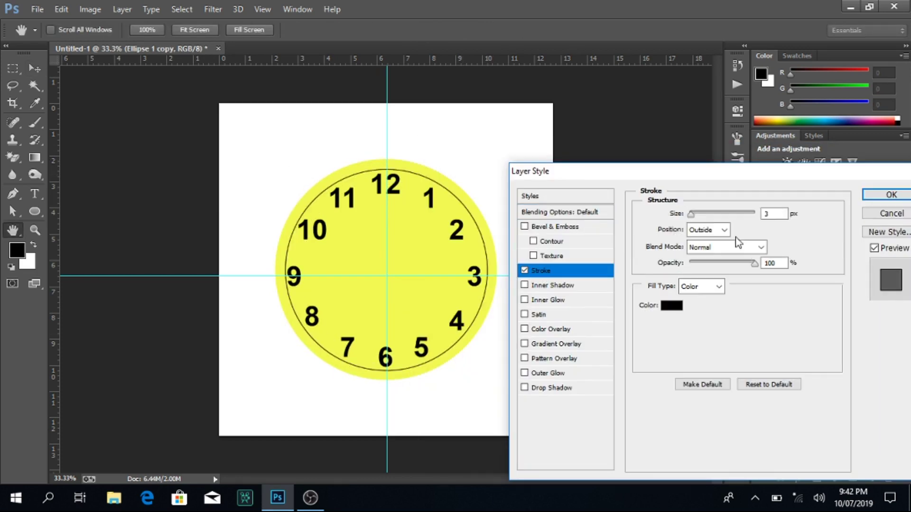
{"action": "left_click", "coordinate": [891, 195]}
- Duplicate the stroked ring and scale the copy down into a second ring
{"action": "key", "text": "ctrl+j"}
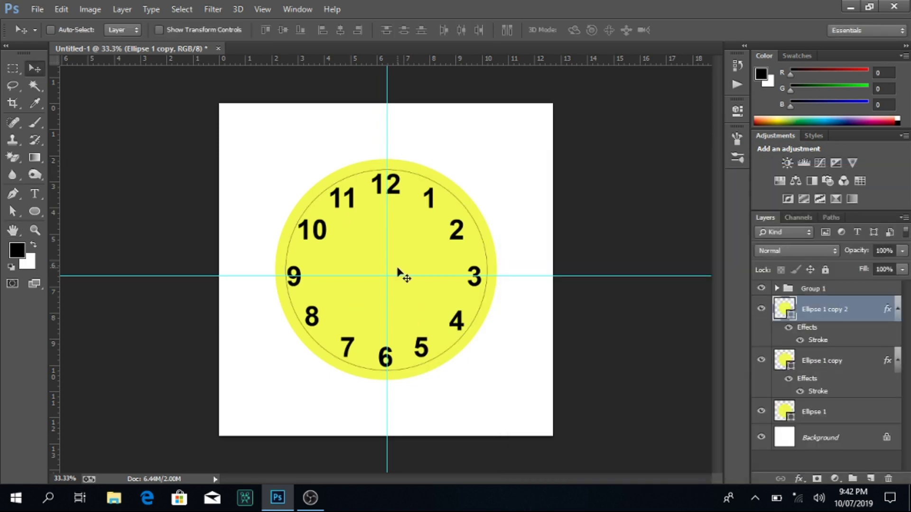
{"action": "key", "text": "ctrl+t"}
{"action": "left_click_drag", "start_coordinate": [493, 166], "coordinate": [489, 170]}
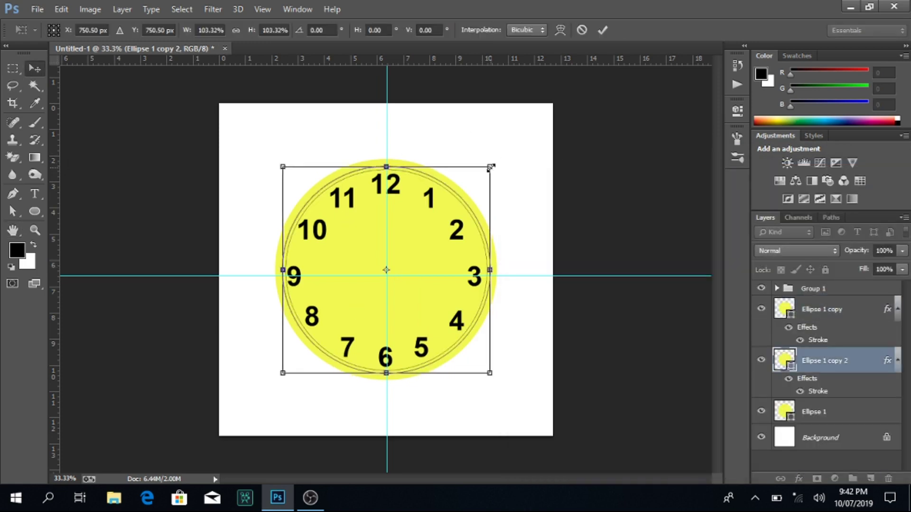
{"action": "key", "text": "Return"}
- Adjust the stroke thickness on one of the ring layers
{"action": "double_click", "coordinate": [817, 391]}
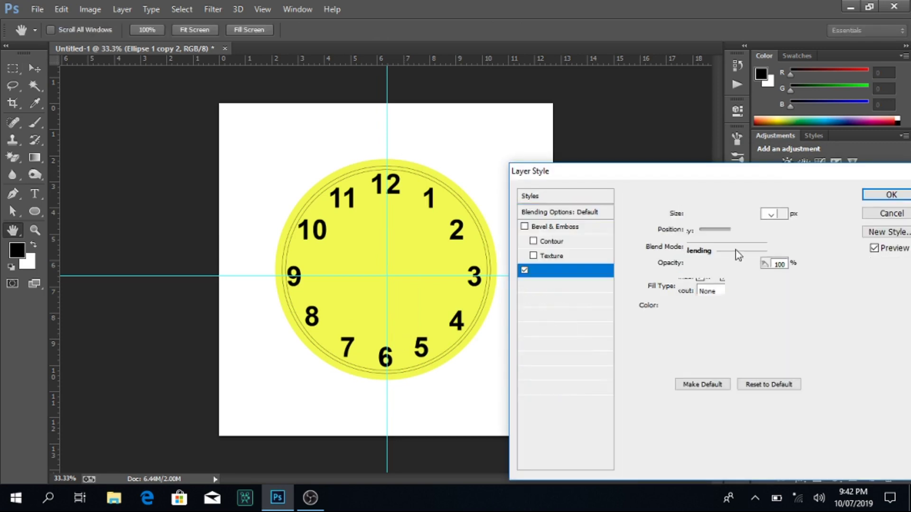
{"action": "left_click", "coordinate": [891, 195]}
{"action": "left_click", "coordinate": [856, 319]}
{"action": "double_click", "coordinate": [857, 319]}
{"action": "left_click", "coordinate": [536, 270]}
{"action": "left_click_drag", "start_coordinate": [712, 224], "coordinate": [691, 224]}
{"action": "left_click", "coordinate": [891, 195]}
- Drag both guides off the clock and zoom in on the clock face
{"action": "left_click_drag", "start_coordinate": [550, 275], "coordinate": [536, 59]}
{"action": "left_click_drag", "start_coordinate": [386, 244], "coordinate": [191, 256]}
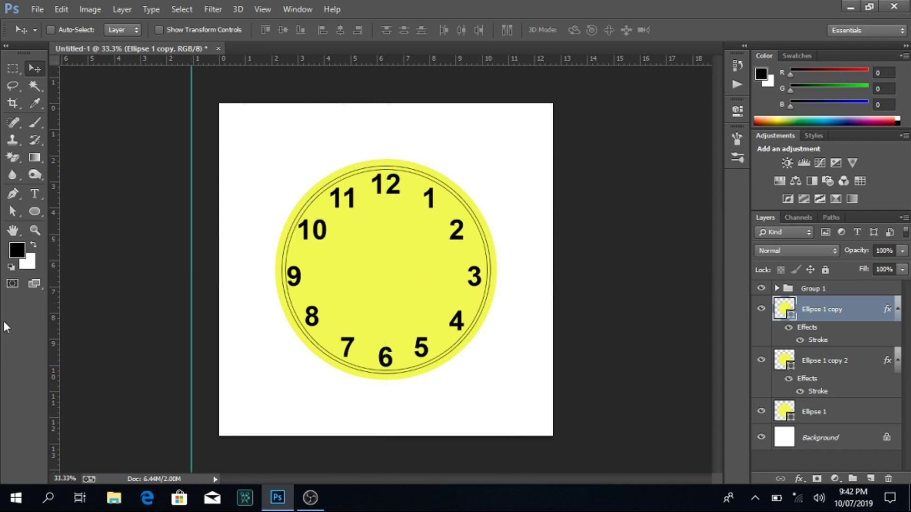
{"action": "left_click", "coordinate": [379, 290]}
{"action": "left_click", "coordinate": [288, 300]}
- Nudge the numeral 2 slightly right and select the numeral 1 layer
{"action": "left_click", "coordinate": [226, 306], "text": "ctrl"}
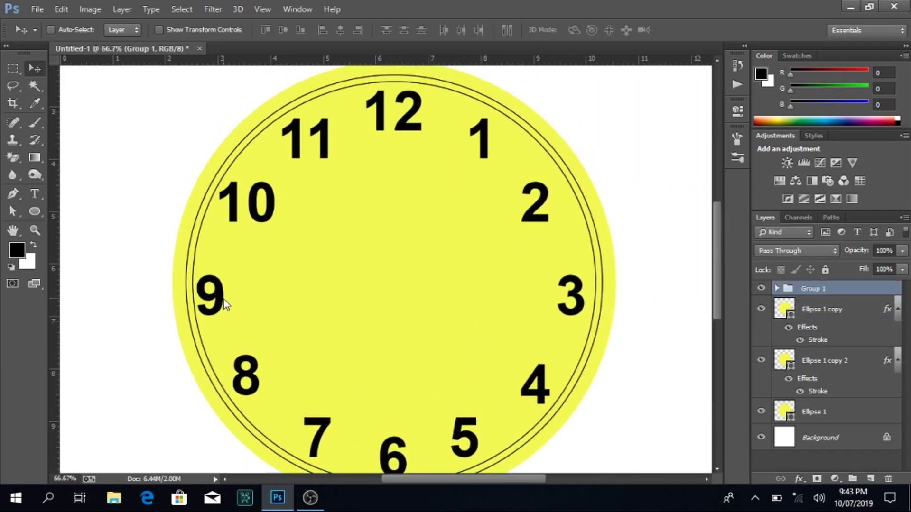
{"action": "left_click", "coordinate": [545, 200], "text": "ctrl"}
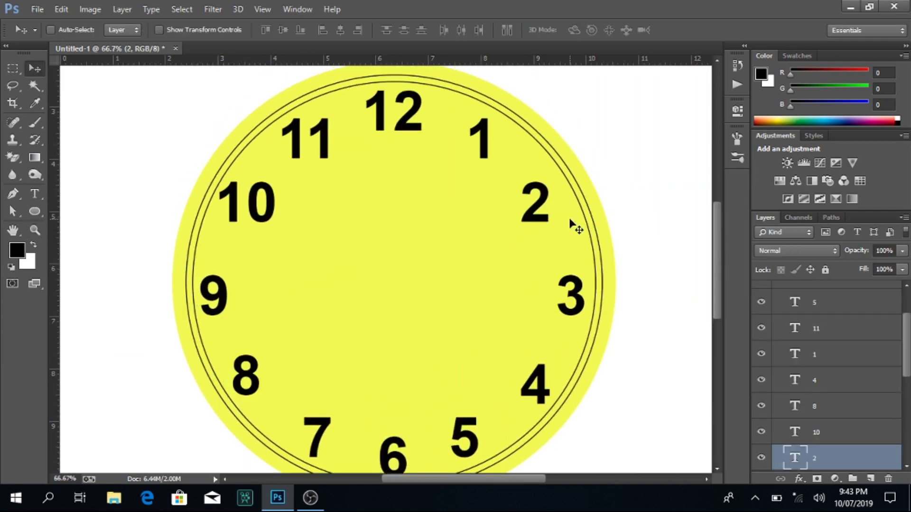
{"action": "left_click_drag", "start_coordinate": [570, 222], "coordinate": [576, 224]}
{"action": "right_click", "coordinate": [484, 144]}
{"action": "left_click", "coordinate": [499, 169]}
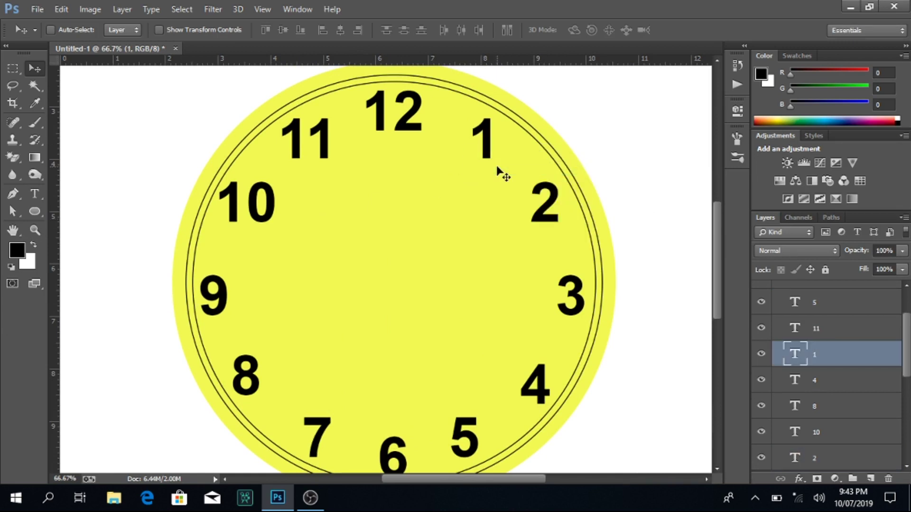
- Draw a small ellipse dot near the clock centre and fill it black (000000)
{"action": "left_click", "coordinate": [35, 211]}
{"action": "left_click_drag", "start_coordinate": [372, 288], "coordinate": [378, 294]}
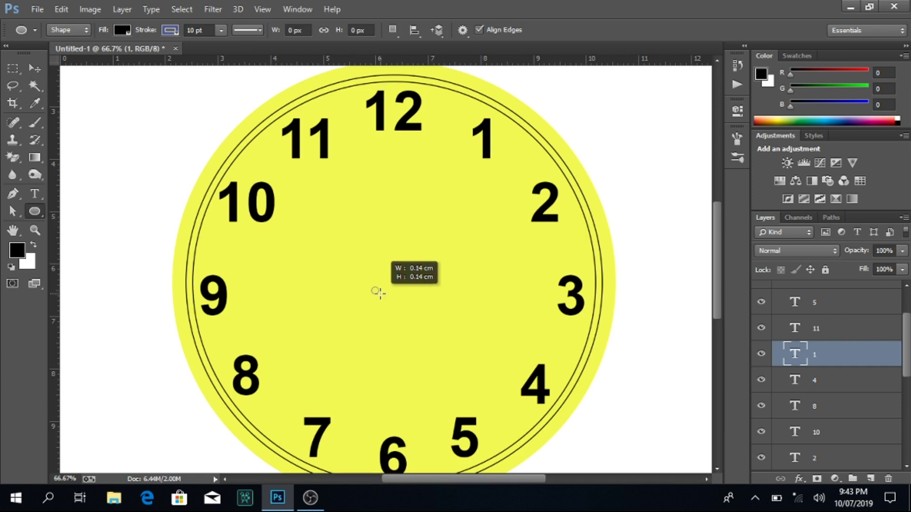
{"action": "double_click", "coordinate": [796, 350]}
{"action": "key", "text": "Escape"}
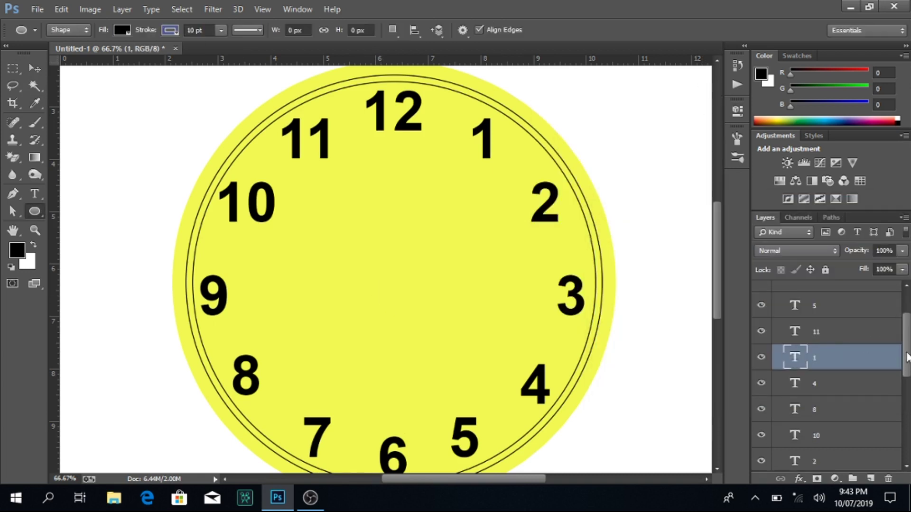
{"action": "left_click_drag", "start_coordinate": [386, 283], "coordinate": [397, 289]}
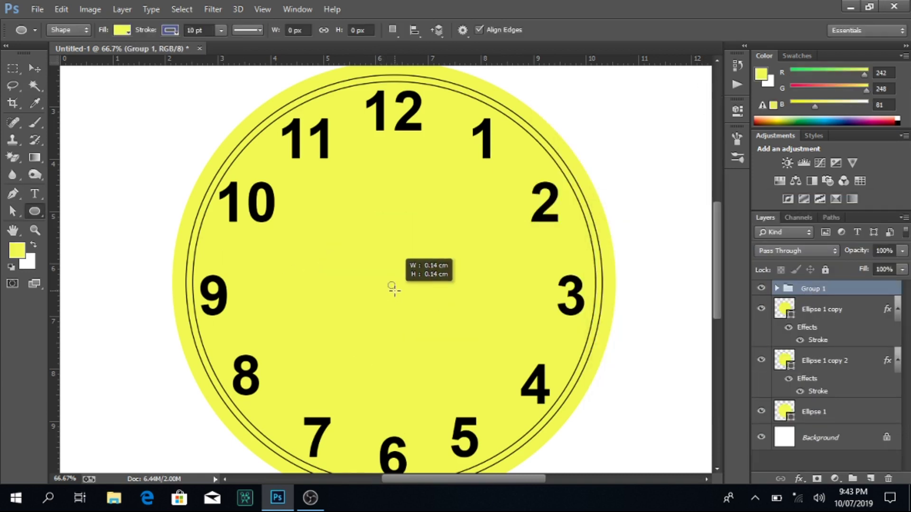
{"action": "double_click", "coordinate": [783, 288]}
{"action": "type", "text": "000000"}
{"action": "key", "text": "Return"}
{"action": "key", "text": "v"}
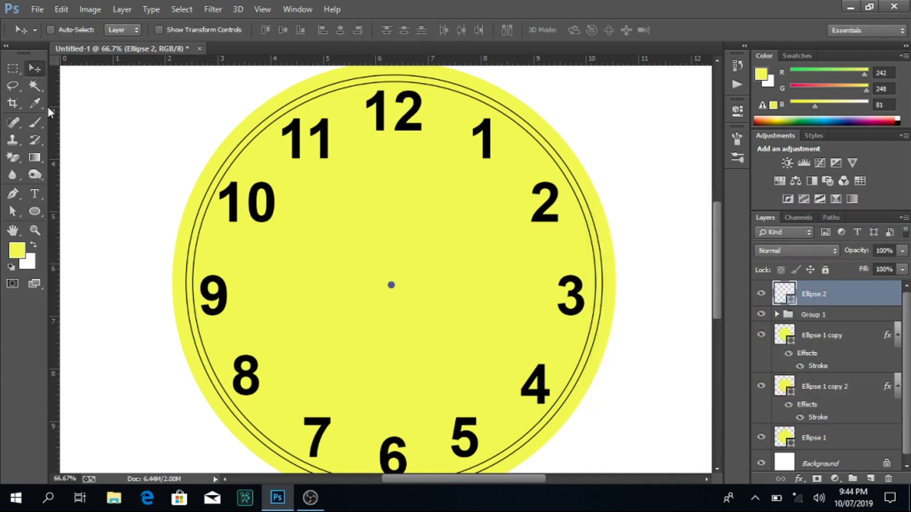
{"action": "key", "text": "u"}
{"action": "left_click", "coordinate": [110, 30]}
{"action": "key", "text": "Escape"}
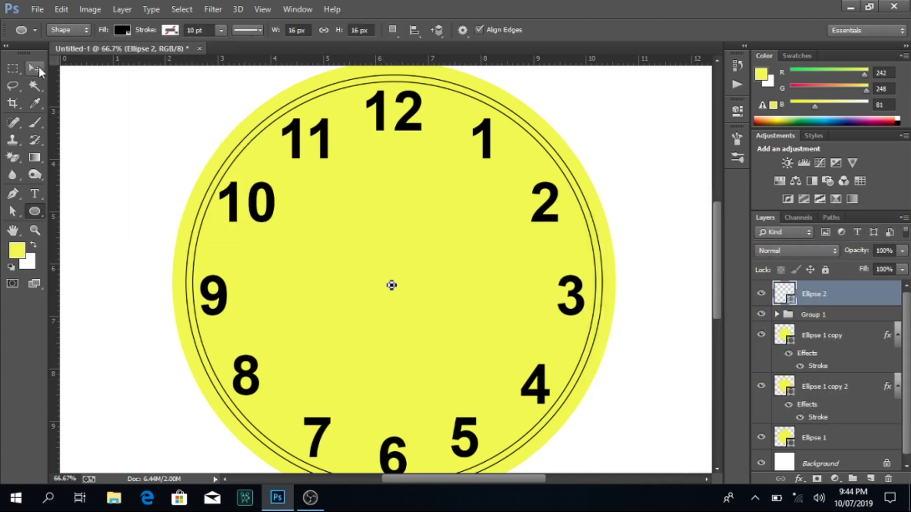
{"action": "key", "text": "v"}
- Place dots beside the 11, 10, 9 and 3, nudging the 9 upward
{"action": "left_click_drag", "start_coordinate": [390, 283], "coordinate": [279, 113]}
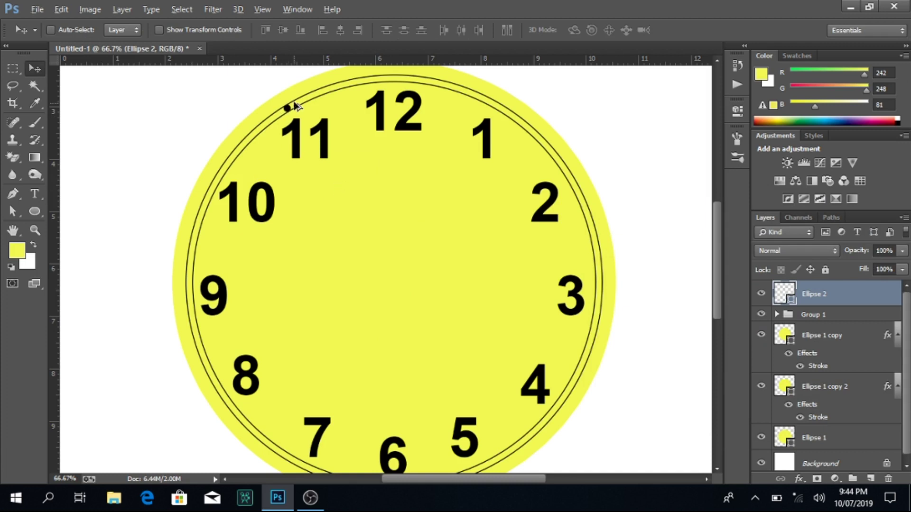
{"action": "left_click_drag", "start_coordinate": [295, 105], "coordinate": [227, 175]}
{"action": "left_click_drag", "start_coordinate": [259, 204], "coordinate": [229, 308]}
{"action": "left_click", "coordinate": [216, 294], "text": "ctrl"}
{"action": "key", "text": "shift+Up"}
{"action": "key", "text": "shift+Up"}
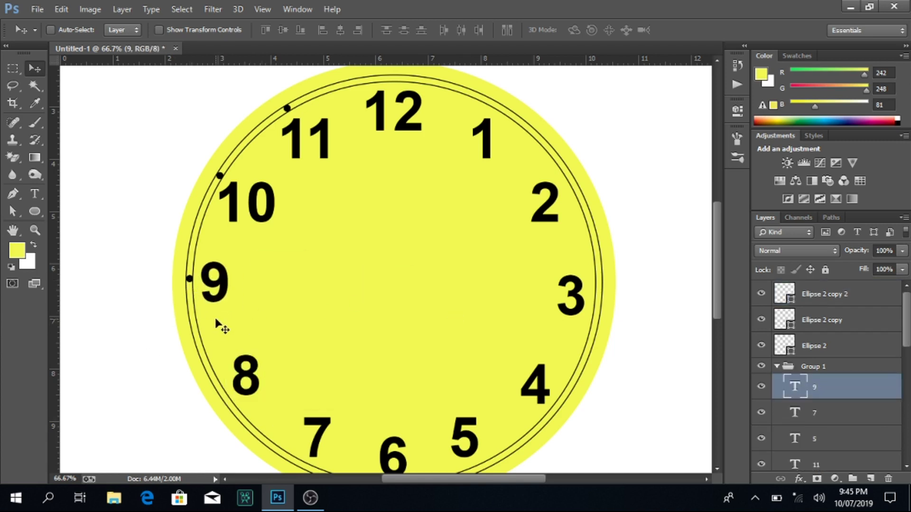
{"action": "left_click_drag", "start_coordinate": [189, 279], "coordinate": [204, 297]}
- Copy more dots beside the 2, 1, 5, 6 and 12 positions
{"action": "right_click", "coordinate": [576, 292]}
{"action": "left_click", "coordinate": [602, 319]}
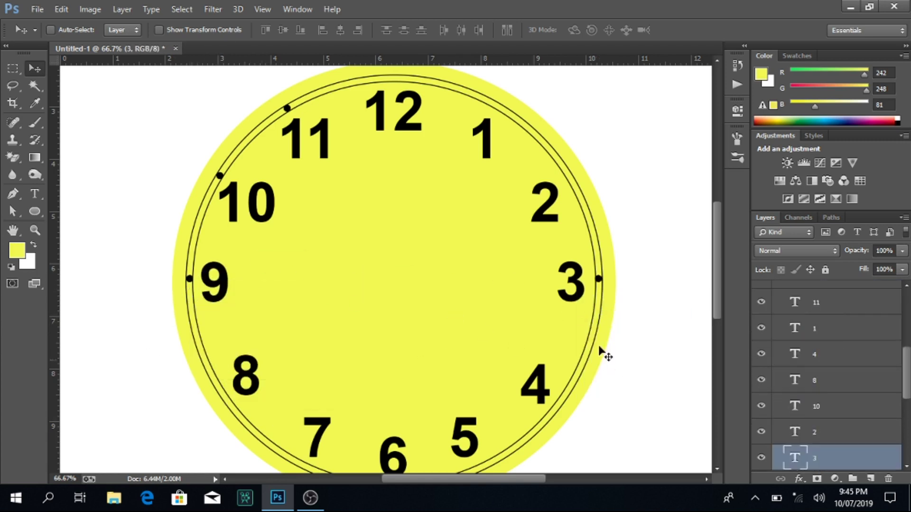
{"action": "left_click_drag", "start_coordinate": [601, 353], "coordinate": [247, 195]}
{"action": "left_click_drag", "start_coordinate": [545, 209], "coordinate": [310, 119]}
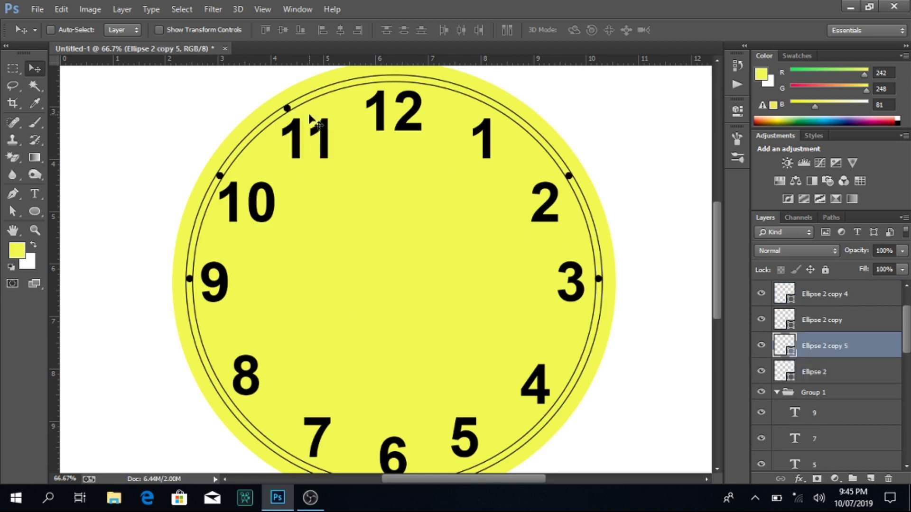
{"action": "scroll", "coordinate": [579, 190], "scroll_direction": "down", "scroll_amount": 1}
{"action": "mouse_move", "coordinate": [581, 140]}
{"action": "left_mouse_down"}
{"action": "mouse_move", "coordinate": [581, 353]}
{"action": "mouse_move", "coordinate": [223, 361]}
{"action": "left_mouse_up"}
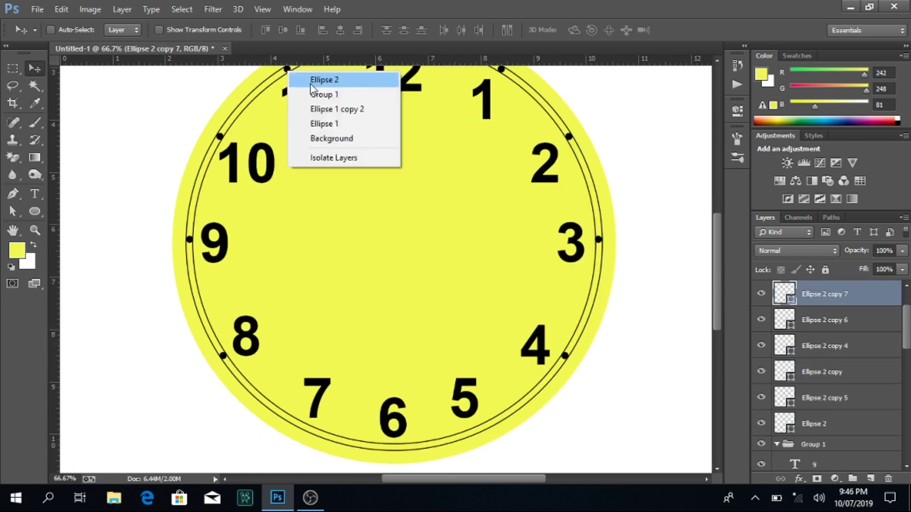
{"action": "left_click_drag", "start_coordinate": [288, 71], "coordinate": [287, 313]}
{"action": "mouse_move", "coordinate": [293, 420]}
{"action": "left_mouse_down"}
{"action": "mouse_move", "coordinate": [468, 431]}
{"action": "mouse_move", "coordinate": [407, 431]}
{"action": "left_mouse_up"}
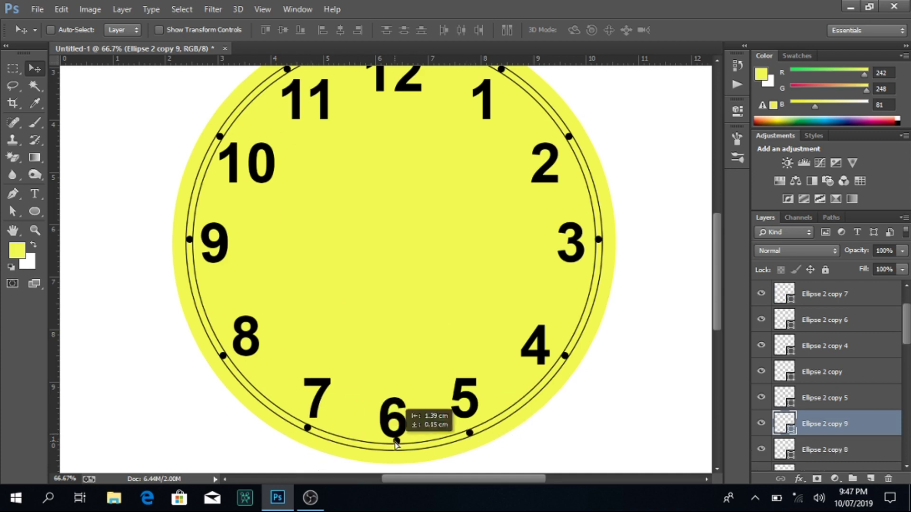
{"action": "scroll", "coordinate": [217, 198], "scroll_direction": "up", "scroll_amount": 2}
{"action": "left_click_drag", "start_coordinate": [218, 197], "coordinate": [392, 327]}
- Select all the dot layers and group them into 'Group 2'
{"action": "key", "text": "ctrl+0"}
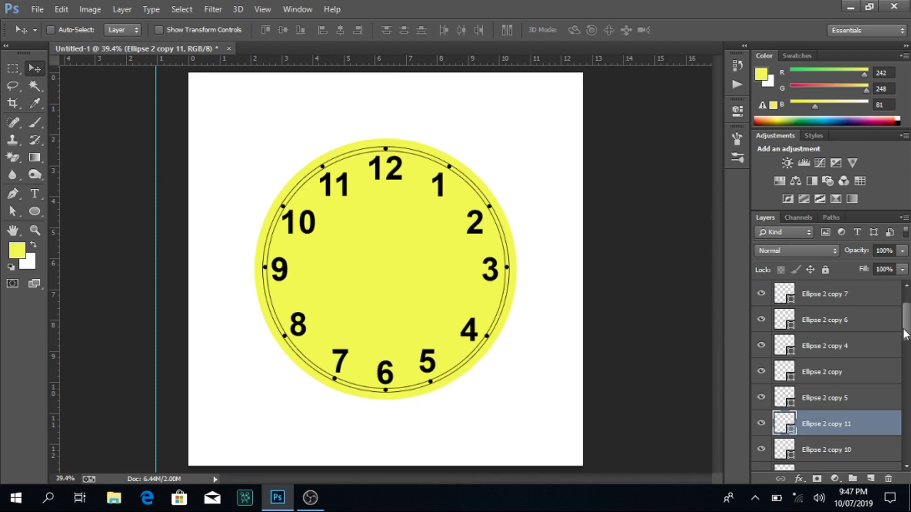
{"action": "left_click", "coordinate": [825, 467]}
{"action": "scroll", "coordinate": [851, 304], "scroll_direction": "up", "scroll_amount": 2}
{"action": "key", "text": "ctrl+g"}
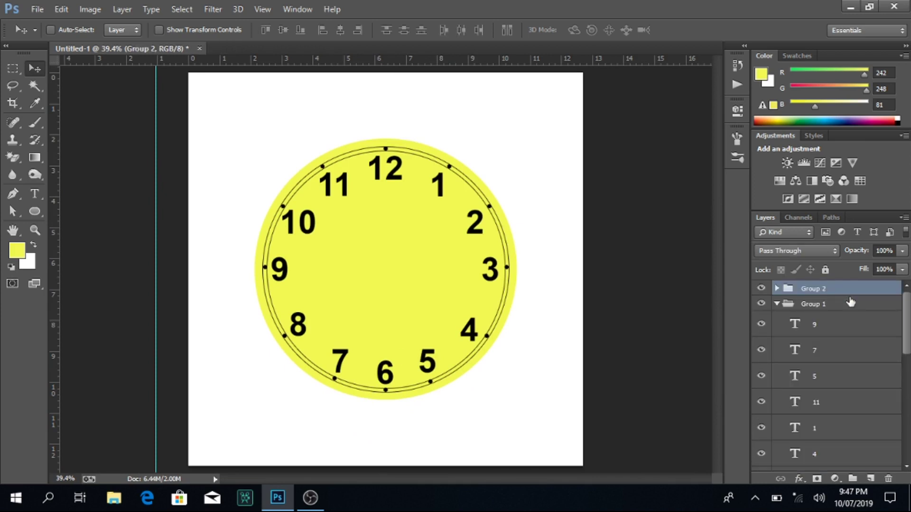
- Duplicate the base yellow circle, enlarge it into an outer rim and fill it light grey
{"action": "left_click", "coordinate": [777, 304]}
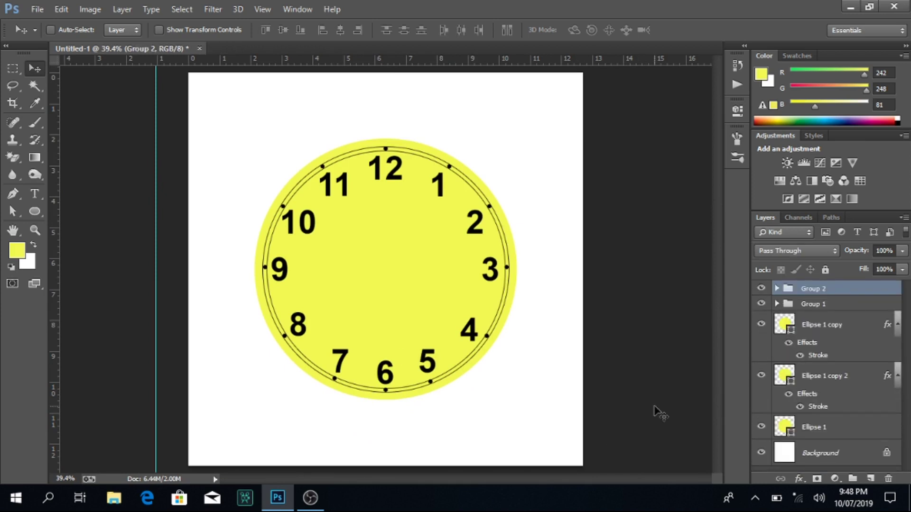
{"action": "left_click", "coordinate": [827, 433]}
{"action": "key", "text": "ctrl+j"}
{"action": "key", "text": "ctrl+t"}
{"action": "left_click_drag", "start_coordinate": [525, 401], "coordinate": [549, 421]}
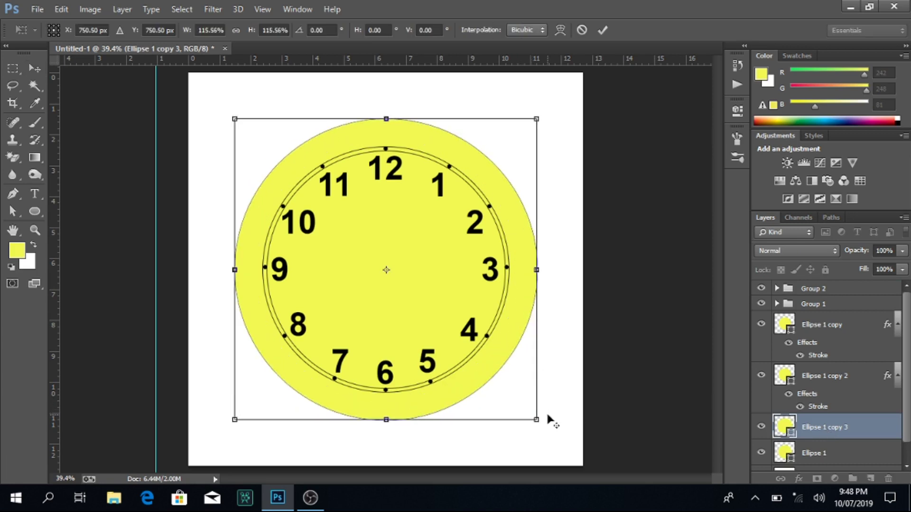
{"action": "key", "text": "Return"}
{"action": "double_click", "coordinate": [781, 429]}
{"action": "left_click", "coordinate": [605, 400]}
{"action": "left_click_drag", "start_coordinate": [621, 384], "coordinate": [610, 279]}
{"action": "left_click", "coordinate": [890, 226]}
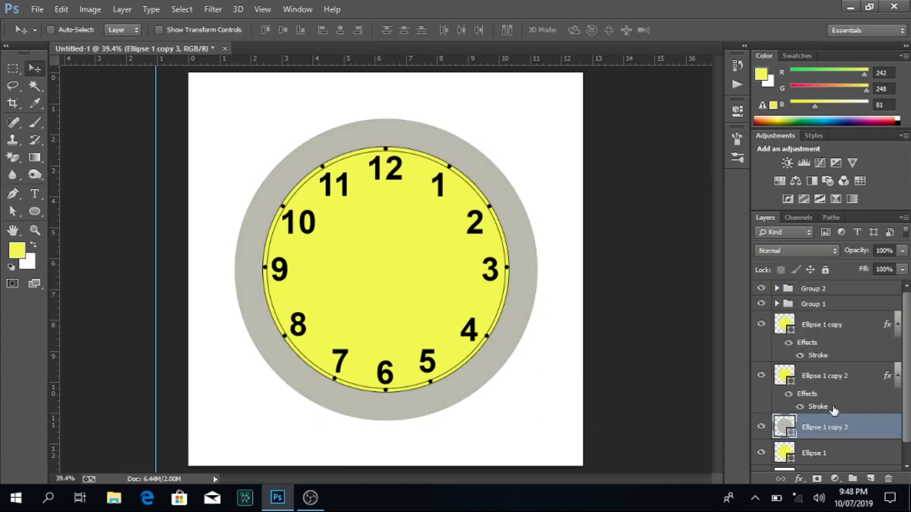
- Add a Bevel & Emboss to the grey rim with larger size and cone gloss contour
{"action": "double_click", "coordinate": [874, 427]}
{"action": "left_click", "coordinate": [592, 216]}
{"action": "mouse_move", "coordinate": [733, 266]}
{"action": "left_mouse_down"}
{"action": "mouse_move", "coordinate": [763, 267]}
{"action": "mouse_move", "coordinate": [758, 280]}
{"action": "left_mouse_up"}
{"action": "left_click", "coordinate": [752, 360]}
{"action": "left_click", "coordinate": [720, 410]}
{"action": "left_click", "coordinate": [762, 410]}
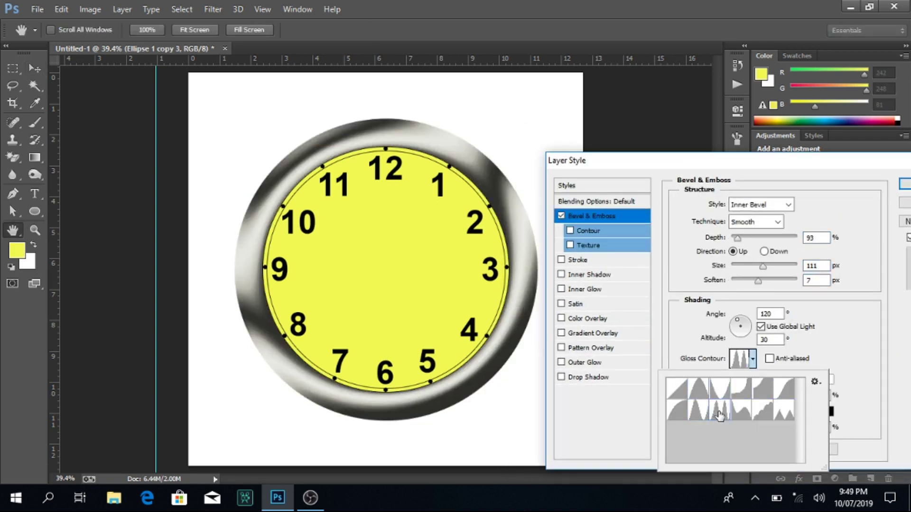
{"action": "left_click", "coordinate": [698, 388]}
- Lighten the bevel shadow, max the softening, set size 76, direction Down and Emboss style
{"action": "left_click", "coordinate": [823, 412]}
{"action": "left_click", "coordinate": [879, 226]}
{"action": "mouse_move", "coordinate": [757, 281]}
{"action": "left_mouse_down"}
{"action": "mouse_move", "coordinate": [808, 287]}
{"action": "mouse_move", "coordinate": [754, 267]}
{"action": "left_mouse_up"}
{"action": "left_click", "coordinate": [764, 251]}
{"action": "left_click", "coordinate": [761, 205]}
{"action": "left_click", "coordinate": [745, 228]}
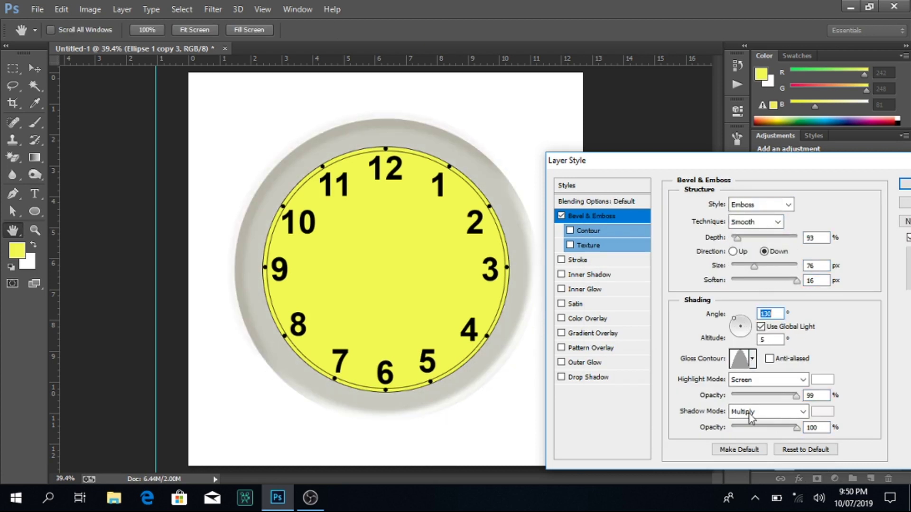
- Turn off Use Global Light, adjust angle and altitude, and apply a multi-peak contour
{"action": "left_click", "coordinate": [761, 327]}
{"action": "left_click_drag", "start_coordinate": [739, 326], "coordinate": [743, 339]}
{"action": "left_click", "coordinate": [570, 231]}
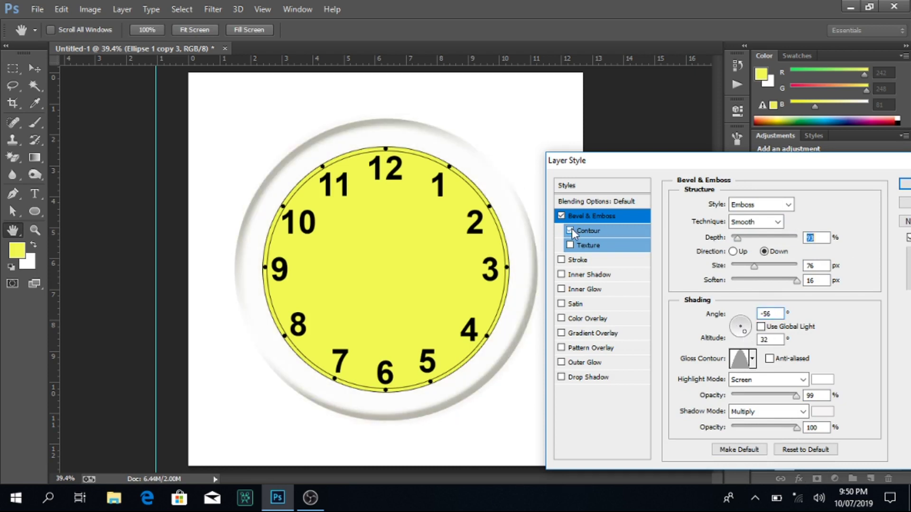
{"action": "left_click", "coordinate": [730, 207]}
{"action": "left_click", "coordinate": [676, 237]}
{"action": "left_click", "coordinate": [659, 262]}
{"action": "double_click", "coordinate": [698, 261]}
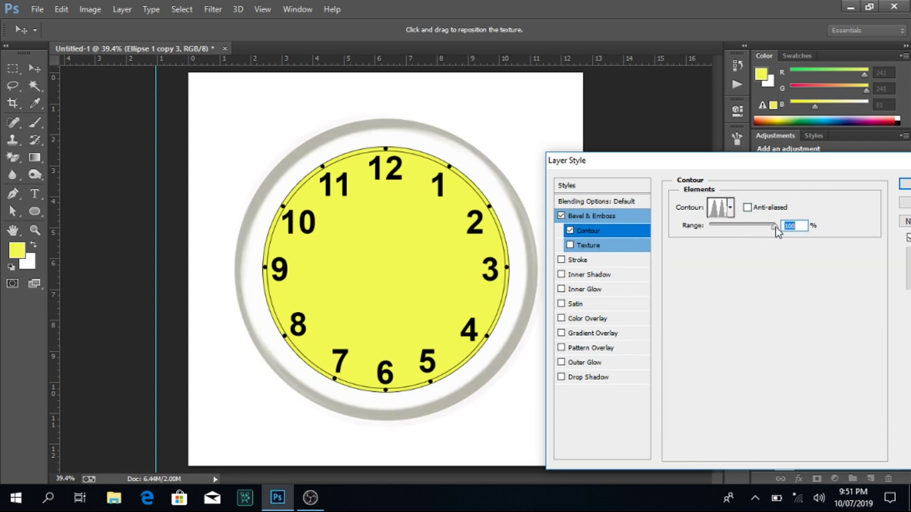
{"action": "key", "text": "Return"}
- Undo an accidental move of Ellipse 1 copy 2 and select the Ellipse 1 copy layer
{"action": "right_click", "coordinate": [452, 264]}
{"action": "left_click", "coordinate": [836, 381]}
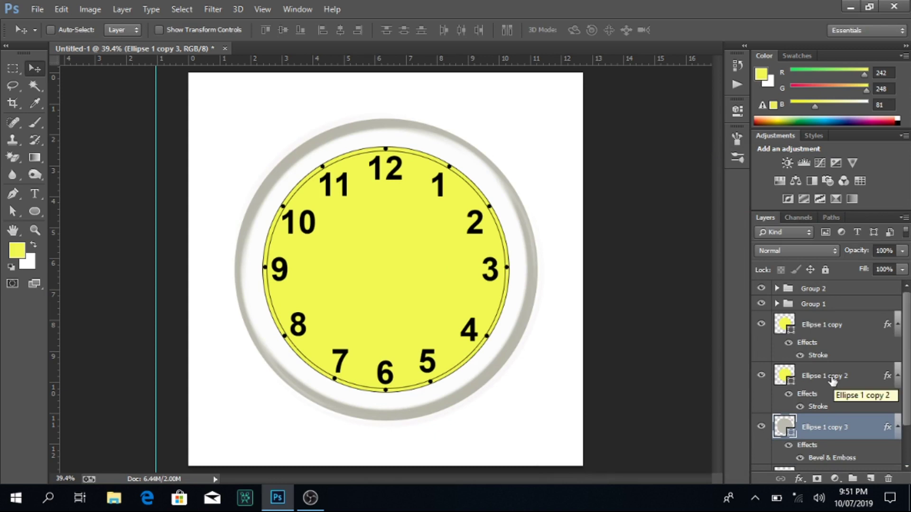
{"action": "left_click_drag", "start_coordinate": [446, 234], "coordinate": [522, 349]}
{"action": "key", "text": "ctrl+z"}
{"action": "left_click", "coordinate": [828, 327]}
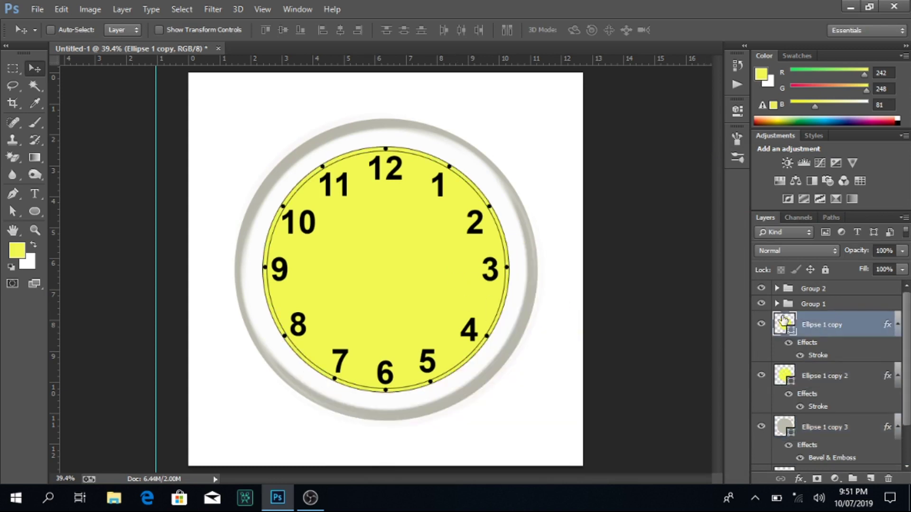
- Recolour the clock face pale yellow f6f9b1 and draw a small black circle
{"action": "double_click", "coordinate": [784, 321]}
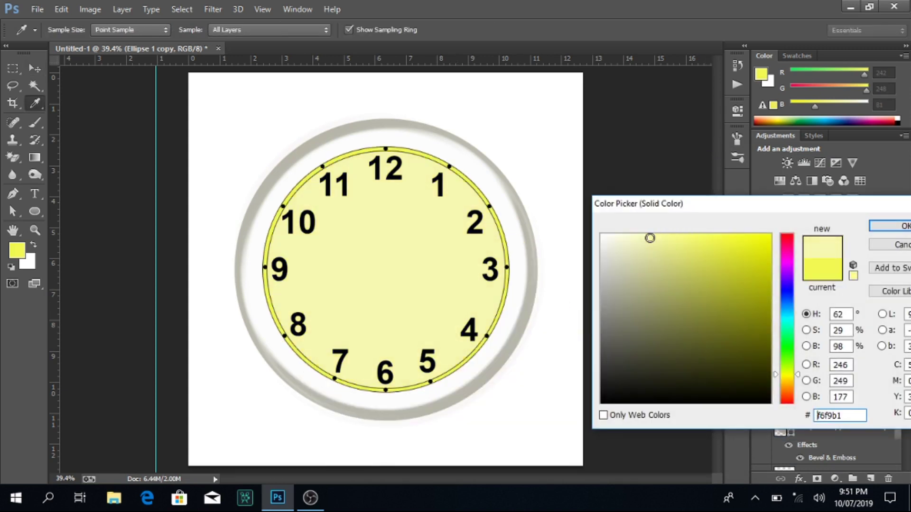
{"action": "left_click", "coordinate": [890, 227]}
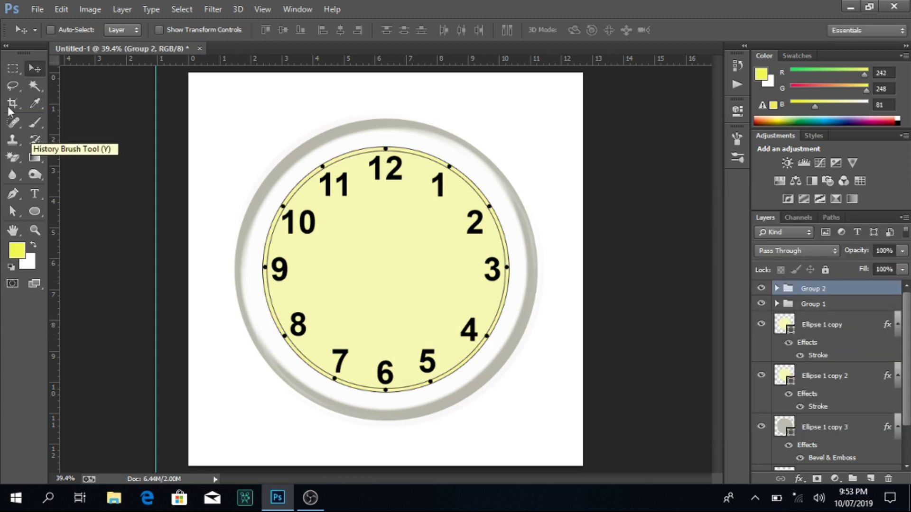
{"action": "key", "text": "u"}
{"action": "left_click_drag", "start_coordinate": [389, 271], "coordinate": [394, 277]}
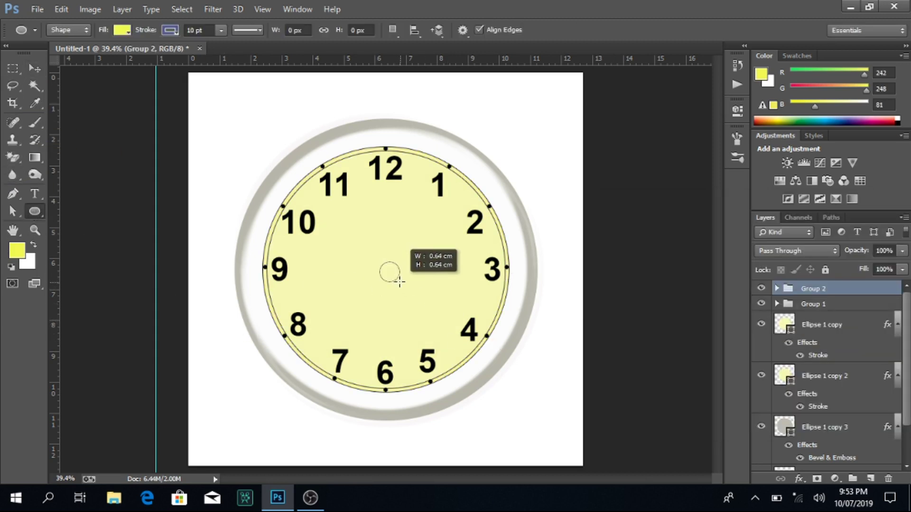
{"action": "left_click", "coordinate": [122, 30]}
{"action": "key", "text": "v"}
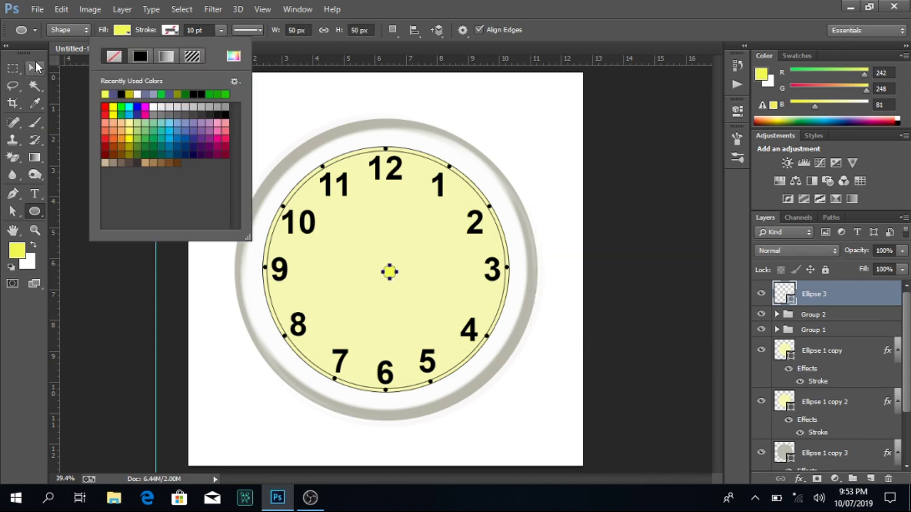
{"action": "double_click", "coordinate": [785, 293]}
{"action": "left_click", "coordinate": [604, 427]}
{"action": "key", "text": "Return"}
- Centre the black dot horizontally and vertically on the canvas
{"action": "key", "text": "ctrl+a"}
{"action": "left_click", "coordinate": [284, 29]}
{"action": "left_click", "coordinate": [340, 30]}
{"action": "key", "text": "ctrl+d"}
- Draw a tall thin rectangle to the left of the clock
{"action": "right_click", "coordinate": [35, 211]}
{"action": "left_click", "coordinate": [128, 209]}
{"action": "left_click_drag", "start_coordinate": [209, 318], "coordinate": [221, 413]}
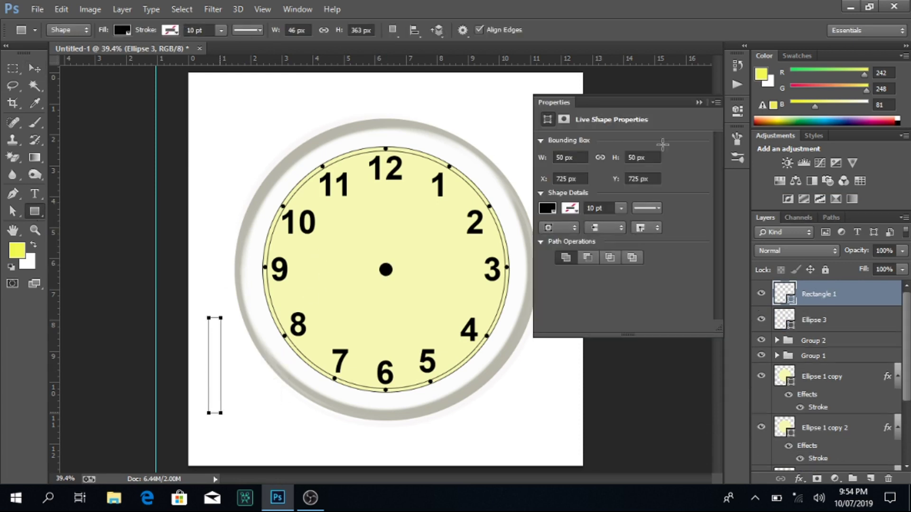
- Zoom in on the thin rectangle and pull its top into a pointed tip
{"action": "left_click", "coordinate": [15, 214]}
{"action": "key", "text": "z"}
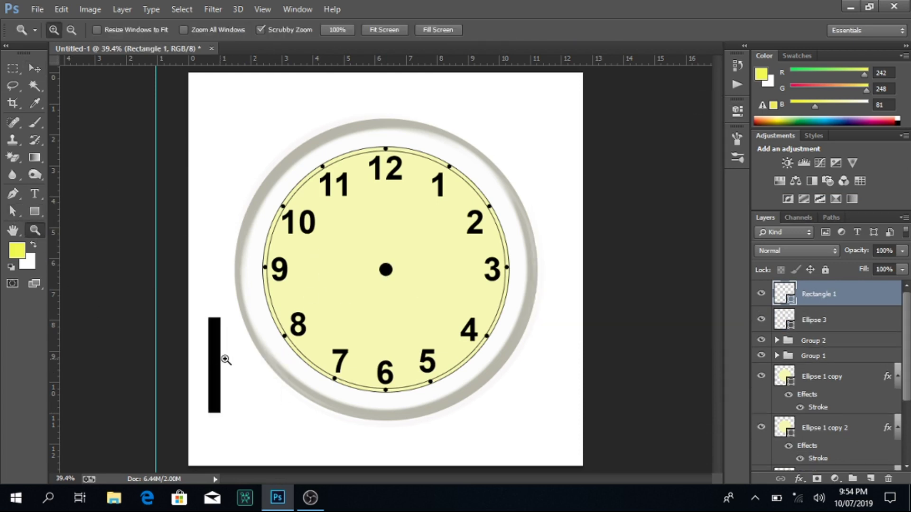
{"action": "left_click", "coordinate": [225, 358]}
{"action": "left_click", "coordinate": [224, 358]}
{"action": "key", "text": "p"}
{"action": "key", "text": "a"}
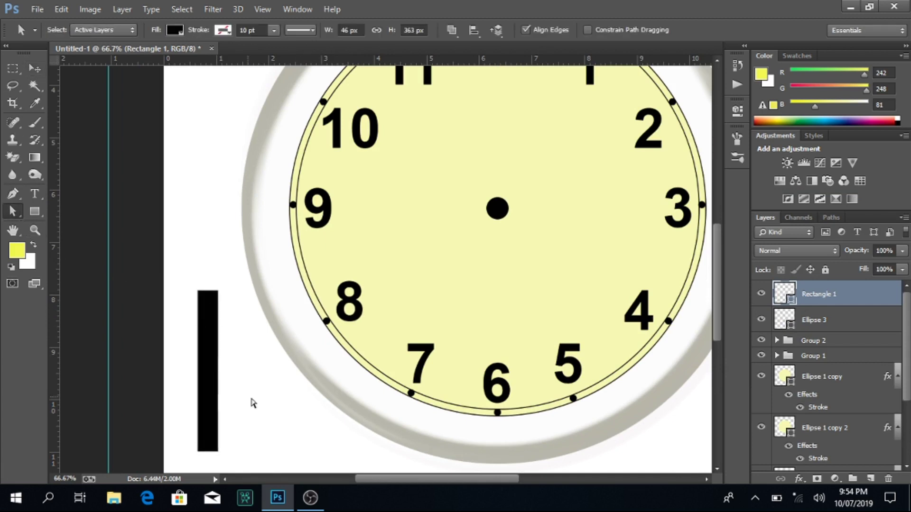
{"action": "key", "text": "p"}
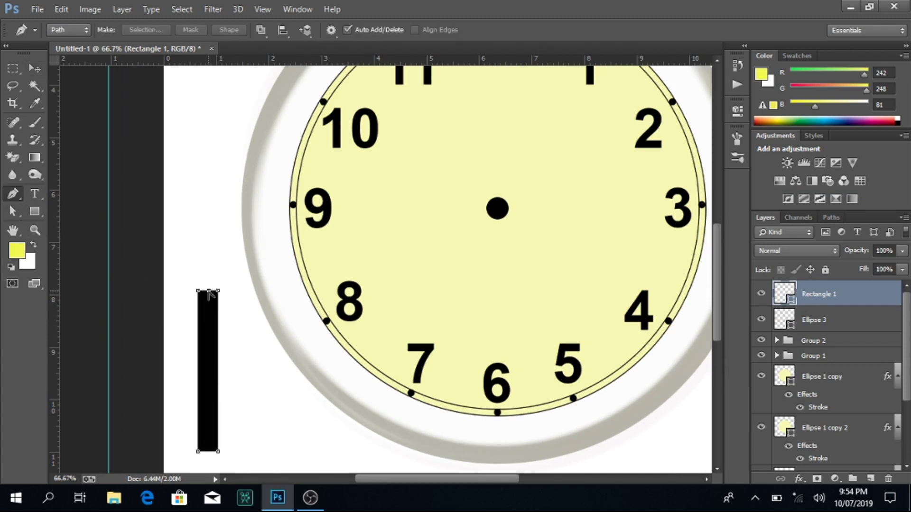
{"action": "key", "text": "a"}
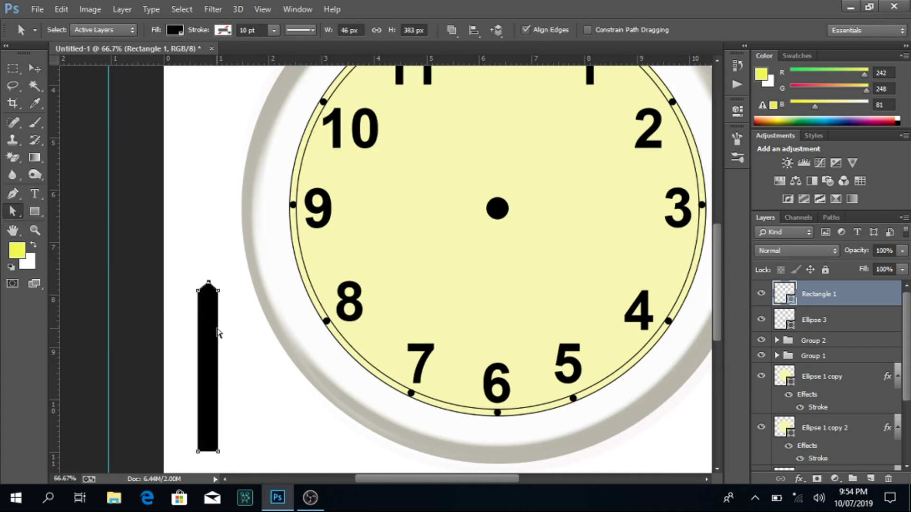
{"action": "mouse_move", "coordinate": [219, 291]}
{"action": "left_mouse_down"}
{"action": "mouse_move", "coordinate": [193, 291]}
{"action": "mouse_move", "coordinate": [210, 279]}
{"action": "left_mouse_up"}
{"action": "left_click", "coordinate": [225, 334]}
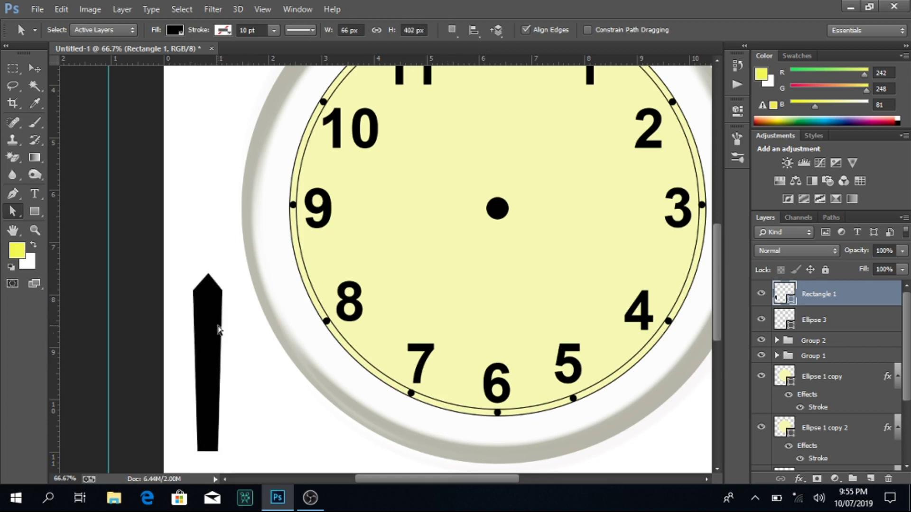
- Move the pointed hand upward and duplicate it
{"action": "left_click", "coordinate": [34, 69]}
{"action": "left_click_drag", "start_coordinate": [216, 398], "coordinate": [216, 313]}
{"action": "key", "text": "a"}
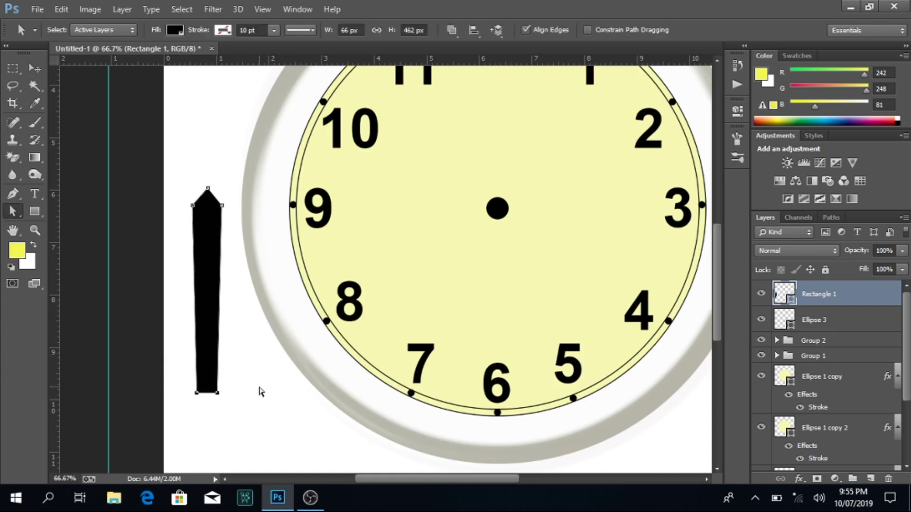
{"action": "key", "text": "v"}
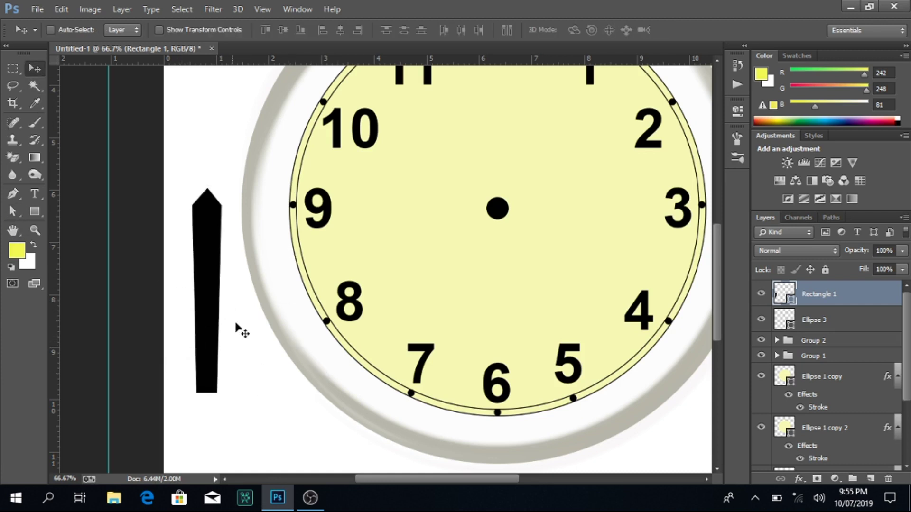
{"action": "key", "text": "ctrl+j"}
- Fill the hand copy with the face's pale yellow and shrink it to reveal an outline
{"action": "double_click", "coordinate": [784, 294]}
{"action": "left_click", "coordinate": [436, 251]}
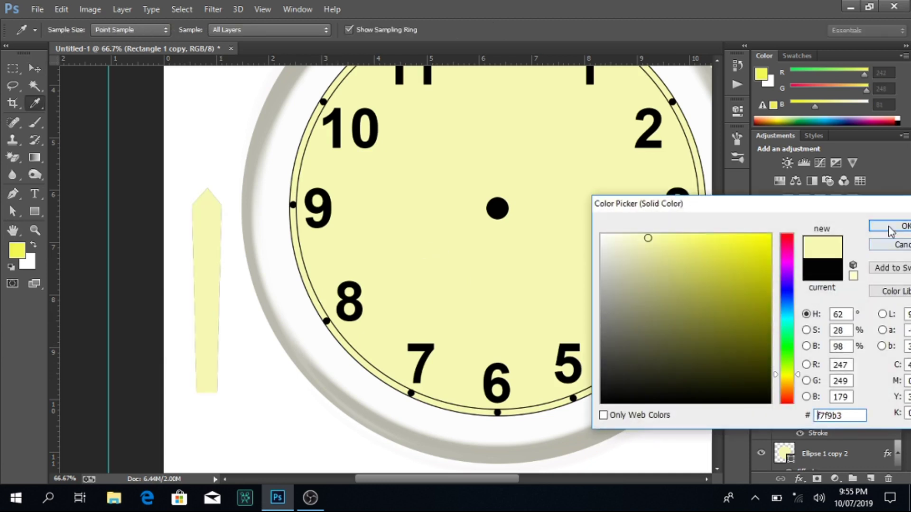
{"action": "left_click", "coordinate": [886, 230]}
{"action": "key", "text": "ctrl+t"}
{"action": "left_click_drag", "start_coordinate": [222, 189], "coordinate": [220, 191]}
{"action": "key", "text": "Return"}
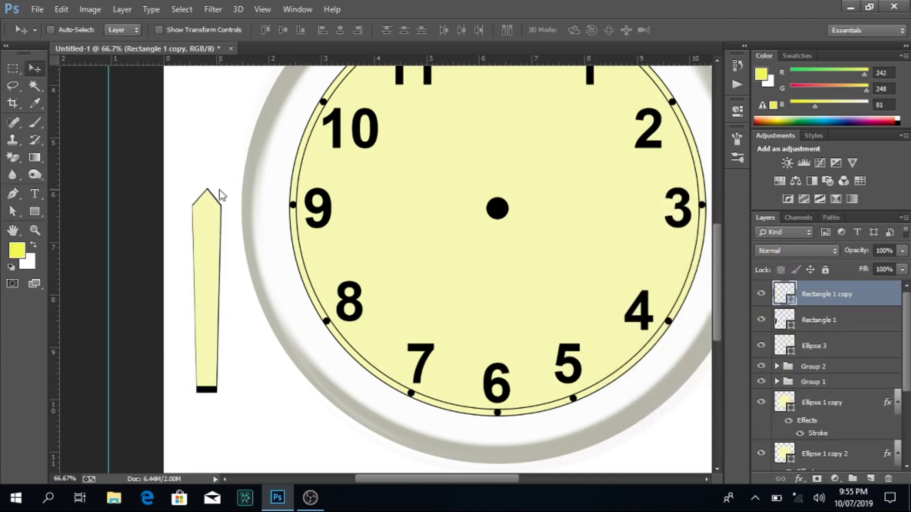
{"action": "key", "text": "ctrl+t"}
{"action": "left_click_drag", "start_coordinate": [219, 191], "coordinate": [223, 196]}
{"action": "key", "text": "Return"}
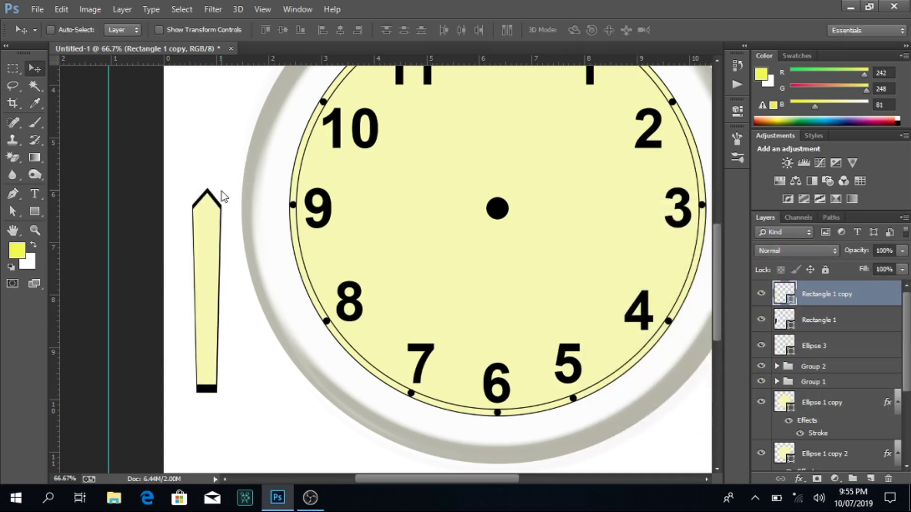
- Raise the pale copy's bottom points to expose a base, then select the whole hand path
{"action": "key", "text": "a"}
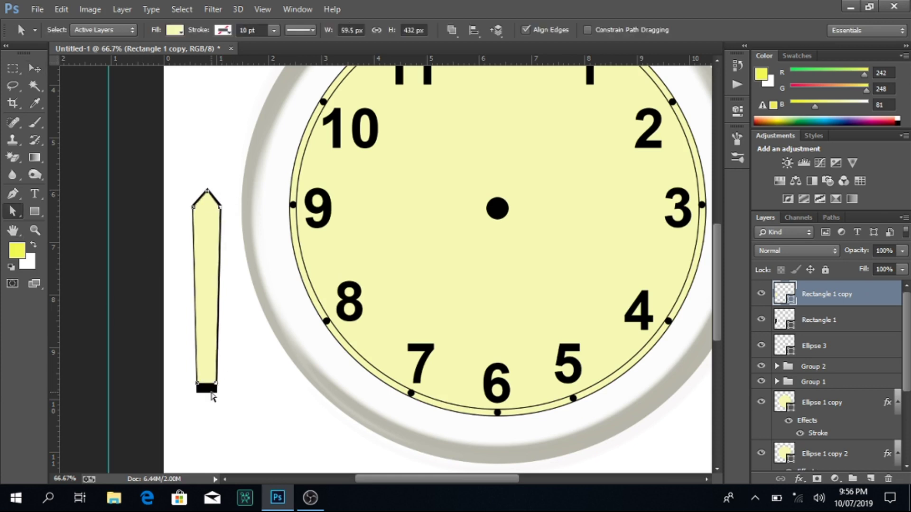
{"action": "left_click_drag", "start_coordinate": [186, 392], "coordinate": [241, 376]}
{"action": "key", "text": "shift+Up"}
{"action": "key", "text": "shift+Up"}
{"action": "key", "text": "shift+Up"}
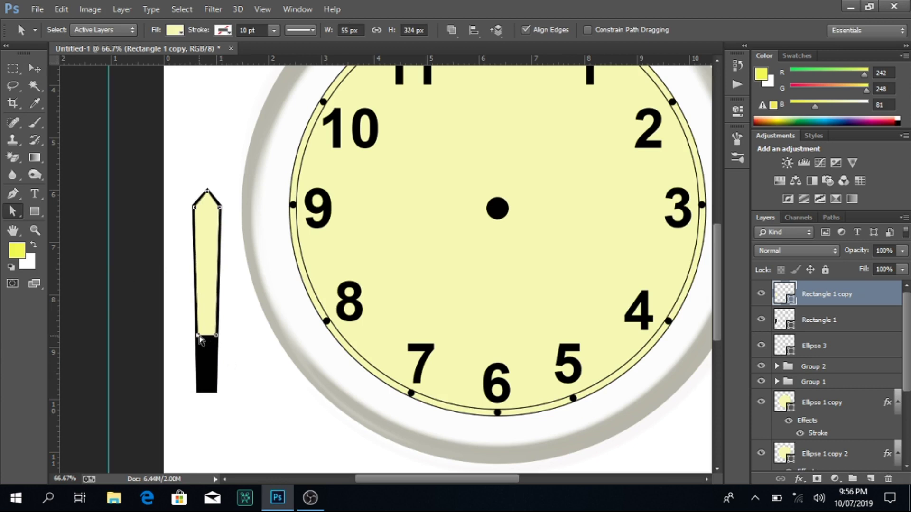
{"action": "left_click", "coordinate": [238, 166]}
{"action": "key", "text": "v"}
{"action": "left_click", "coordinate": [15, 209]}
{"action": "left_click_drag", "start_coordinate": [166, 195], "coordinate": [203, 349]}
{"action": "key", "text": "v"}
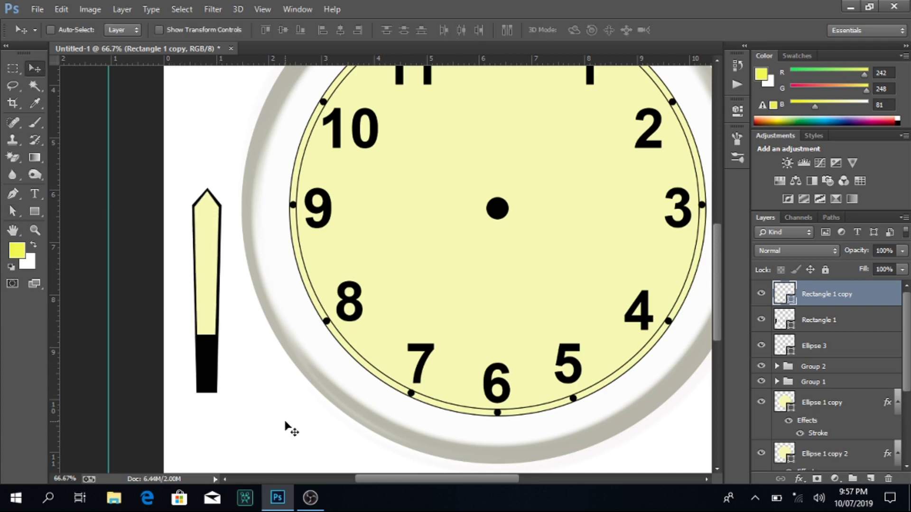
- Recolour the original hand grey 90918b and scale it into place by the centre dot
{"action": "double_click", "coordinate": [784, 320]}
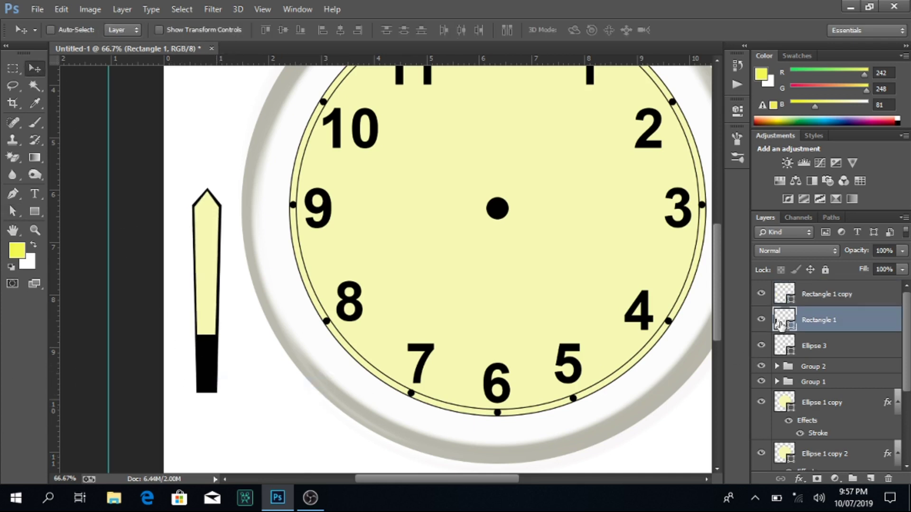
{"action": "left_click", "coordinate": [608, 307]}
{"action": "left_click", "coordinate": [890, 225]}
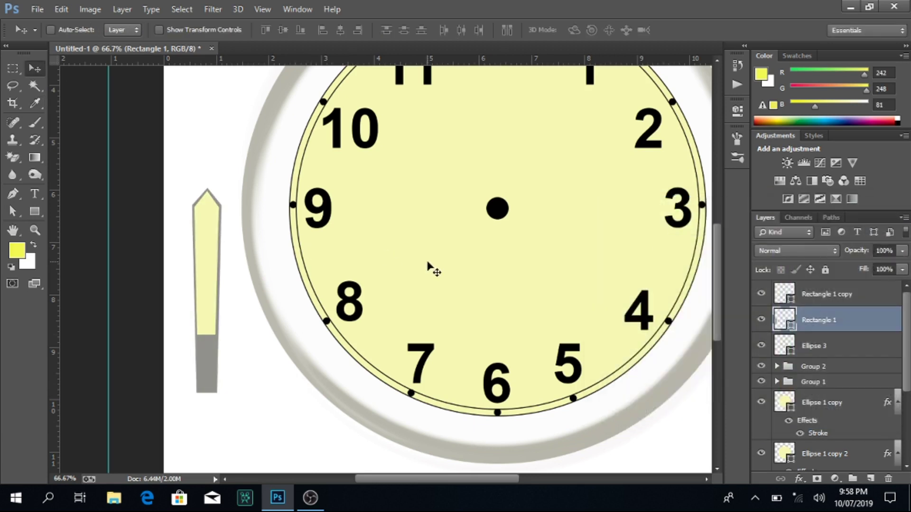
{"action": "key", "text": "ctrl+t"}
{"action": "left_click_drag", "start_coordinate": [444, 204], "coordinate": [443, 236]}
{"action": "key", "text": "Return"}
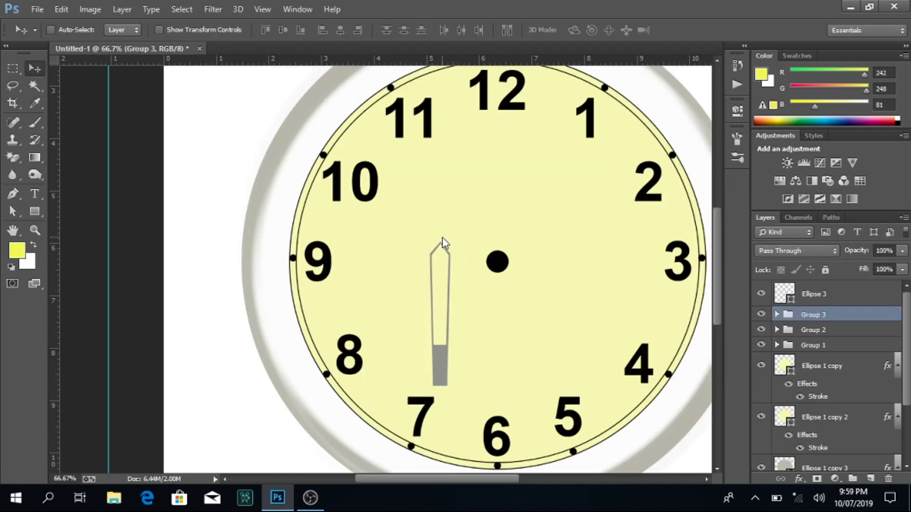
- Draw a short vertical Shape 1 line extending above the hand's pointed tip
{"action": "right_click", "coordinate": [34, 211]}
{"action": "left_click", "coordinate": [71, 259]}
{"action": "left_click_drag", "start_coordinate": [440, 227], "coordinate": [440, 245]}
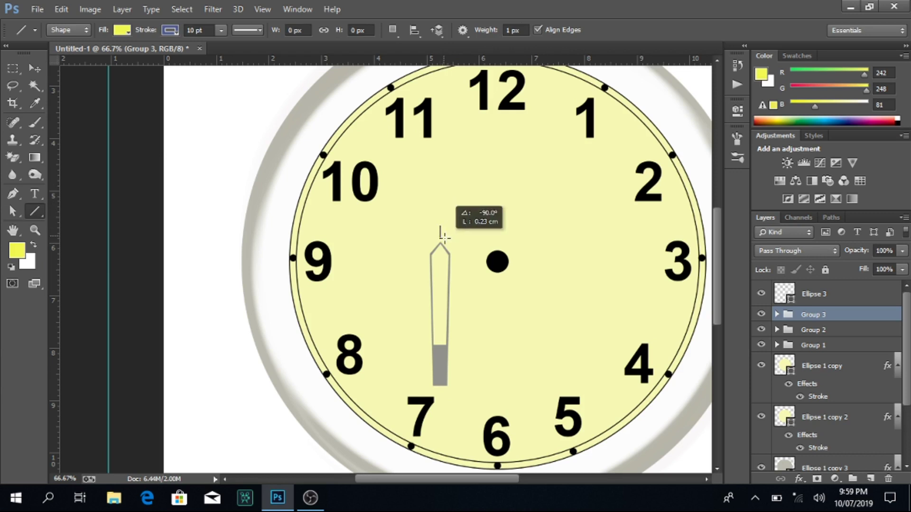
{"action": "left_click", "coordinate": [36, 70]}
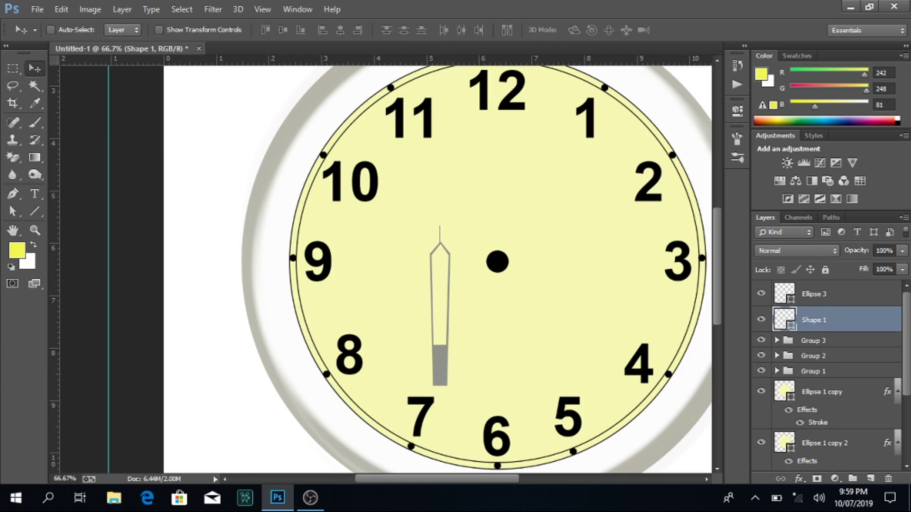
- Set the tip line's stroke to the grey sampled from the hand outline
{"action": "key", "text": "z"}
{"action": "left_click", "coordinate": [448, 251]}
{"action": "key", "text": "u"}
{"action": "left_click", "coordinate": [169, 29]}
{"action": "left_click", "coordinate": [34, 68]}
{"action": "double_click", "coordinate": [784, 320]}
{"action": "left_click", "coordinate": [463, 254]}
{"action": "key", "text": "Return"}
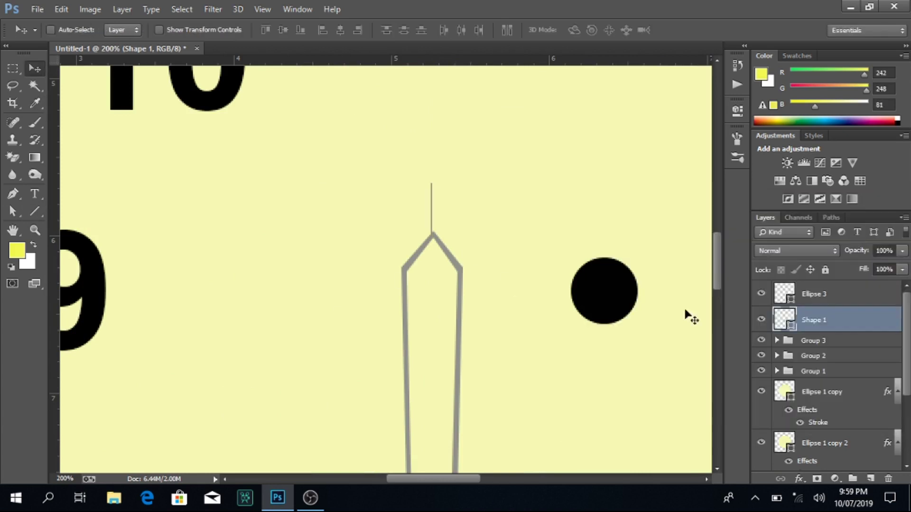
- Select and check the tip line path and the hand's outline path
{"action": "key", "text": "a"}
{"action": "left_click", "coordinate": [434, 241]}
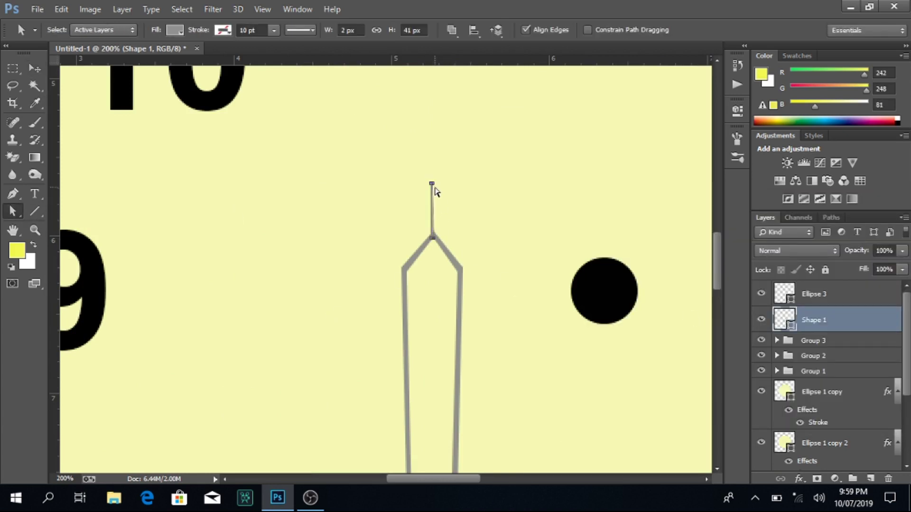
{"action": "key", "text": "v"}
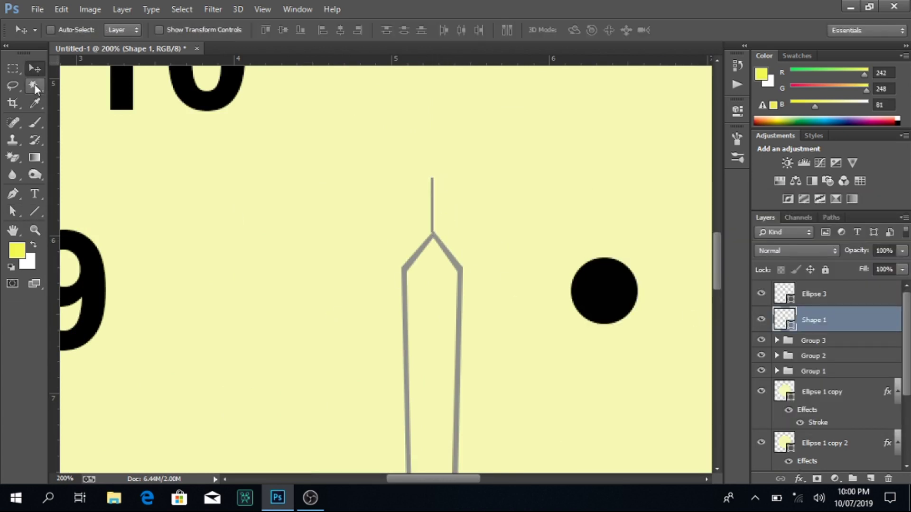
{"action": "left_click", "coordinate": [404, 296], "text": "ctrl"}
{"action": "key", "text": "a"}
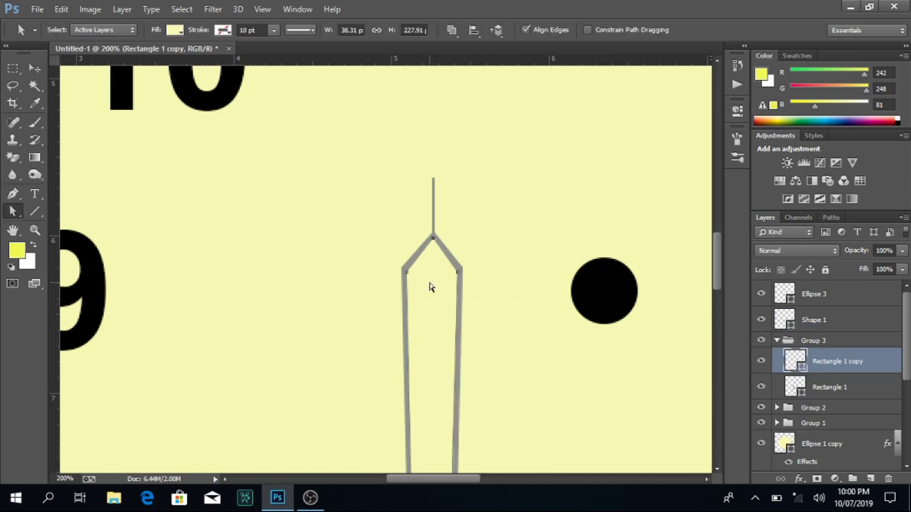
{"action": "left_click", "coordinate": [431, 288]}
{"action": "right_click", "coordinate": [432, 201]}
{"action": "key", "text": "Escape"}
{"action": "key", "text": "v"}
- Move Shape 1 into the hand's Group 3 and fit the clock in view
{"action": "left_click", "coordinate": [468, 229], "text": "ctrl"}
{"action": "left_click_drag", "start_coordinate": [811, 320], "coordinate": [806, 349]}
{"action": "left_click", "coordinate": [776, 341]}
{"action": "key", "text": "ctrl+0"}
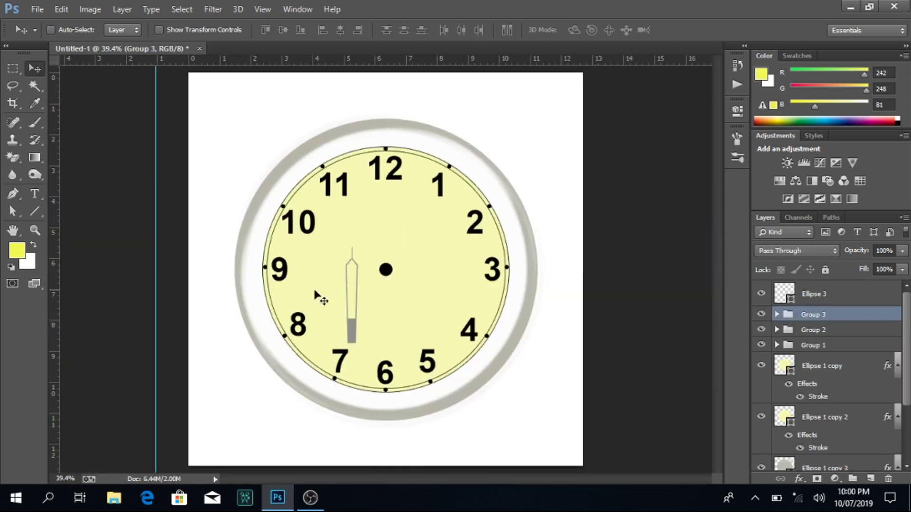
- Centre the hand pointing at 12 and duplicate it as Group 3 copy
{"action": "left_click_drag", "start_coordinate": [317, 297], "coordinate": [397, 322]}
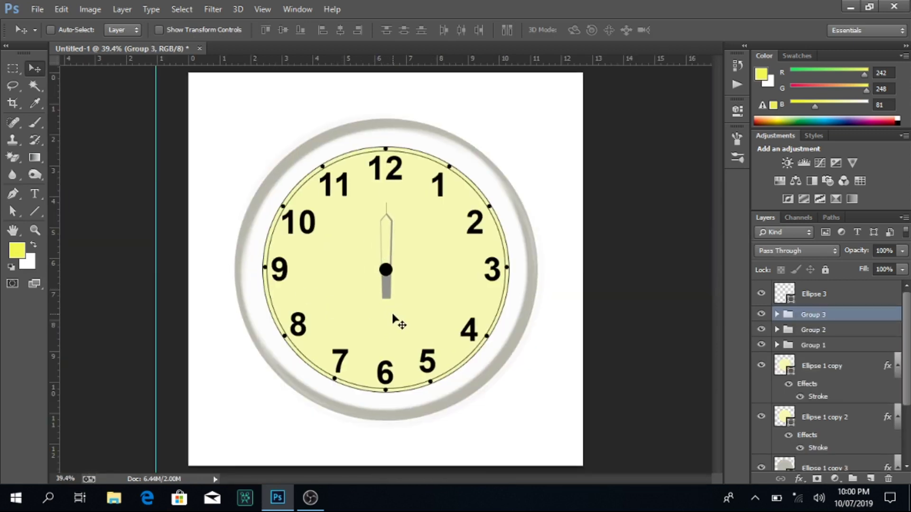
{"action": "key", "text": "ctrl+j"}
{"action": "key", "text": "ctrl+t"}
{"action": "key", "text": "Return"}
- Lengthen the duplicate hand by raising its top anchor points into a minute hand
{"action": "key", "text": "z"}
{"action": "left_click_drag", "start_coordinate": [372, 219], "coordinate": [517, 249]}
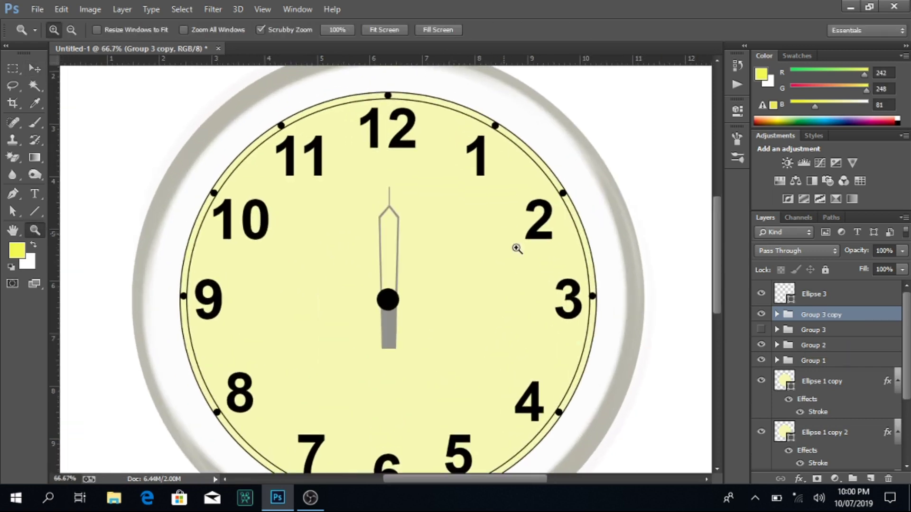
{"action": "left_click", "coordinate": [7, 210]}
{"action": "left_click_drag", "start_coordinate": [366, 183], "coordinate": [434, 234]}
{"action": "left_click", "coordinate": [777, 314]}
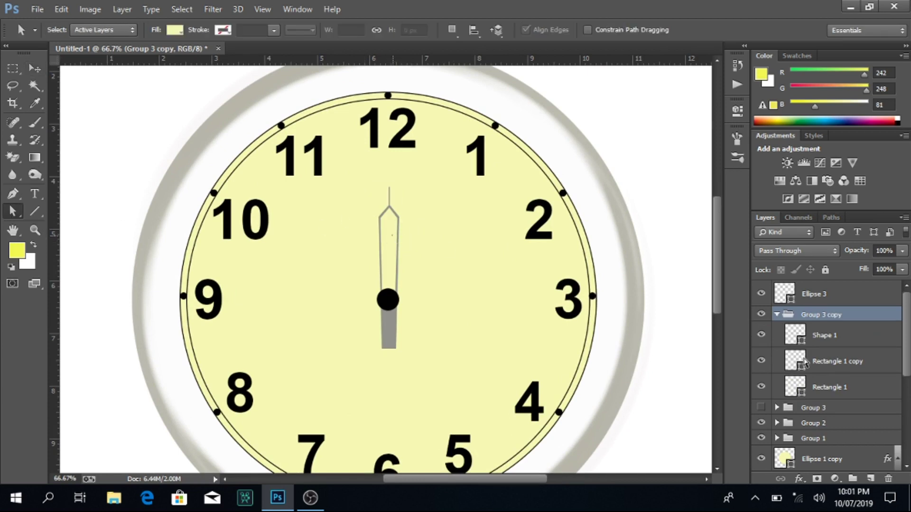
{"action": "left_click", "coordinate": [392, 246]}
{"action": "left_click_drag", "start_coordinate": [350, 198], "coordinate": [431, 241]}
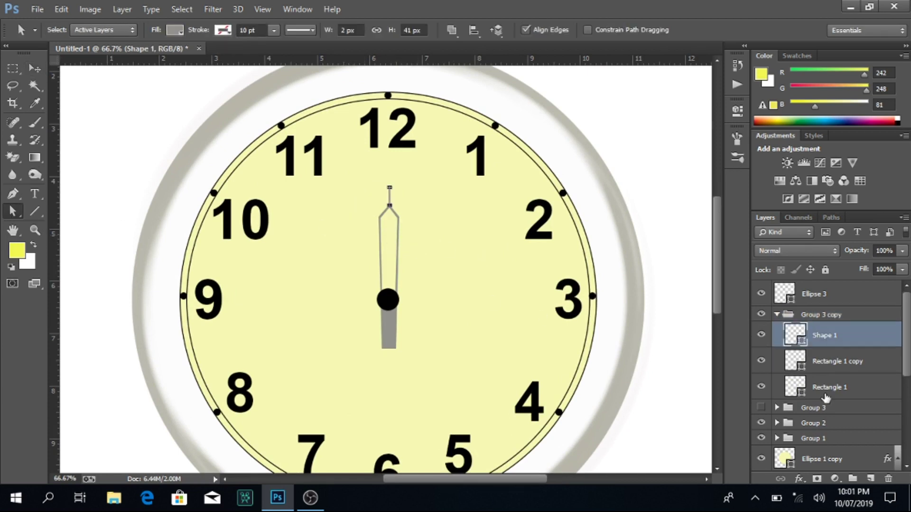
{"action": "left_click_drag", "start_coordinate": [311, 211], "coordinate": [417, 245]}
{"action": "key", "text": "Up"}
{"action": "key", "text": "Up"}
{"action": "key", "text": "Up"}
{"action": "key", "text": "Up"}
{"action": "key", "text": "Up"}
{"action": "key", "text": "Up"}
{"action": "key", "text": "Up"}
{"action": "key", "text": "Up"}
{"action": "key", "text": "Up"}
{"action": "key", "text": "Up"}
{"action": "key", "text": "Up"}
{"action": "key", "text": "Up"}
{"action": "key", "text": "Up"}
{"action": "key", "text": "Up"}
{"action": "key", "text": "Up"}
{"action": "left_click", "coordinate": [386, 226]}
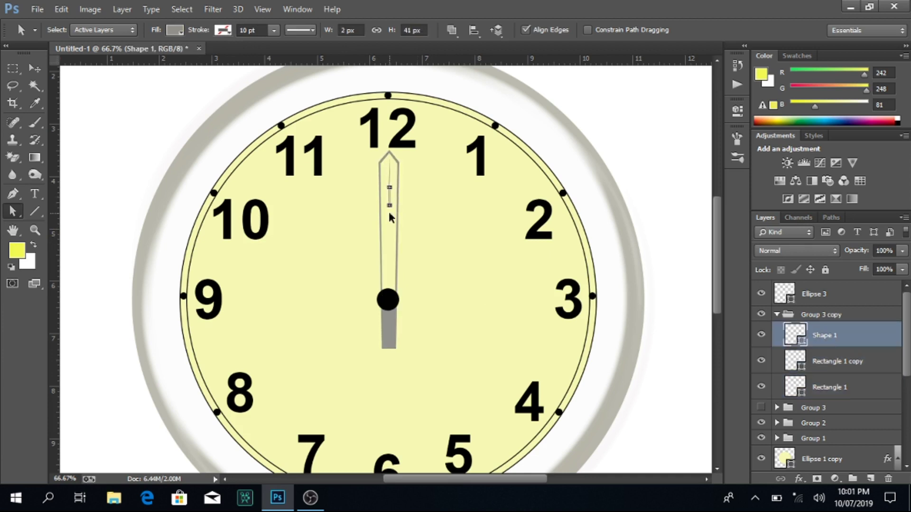
- Rotate the original short hand −60° toward 9 and align it on the centre dot
{"action": "key", "text": "v"}
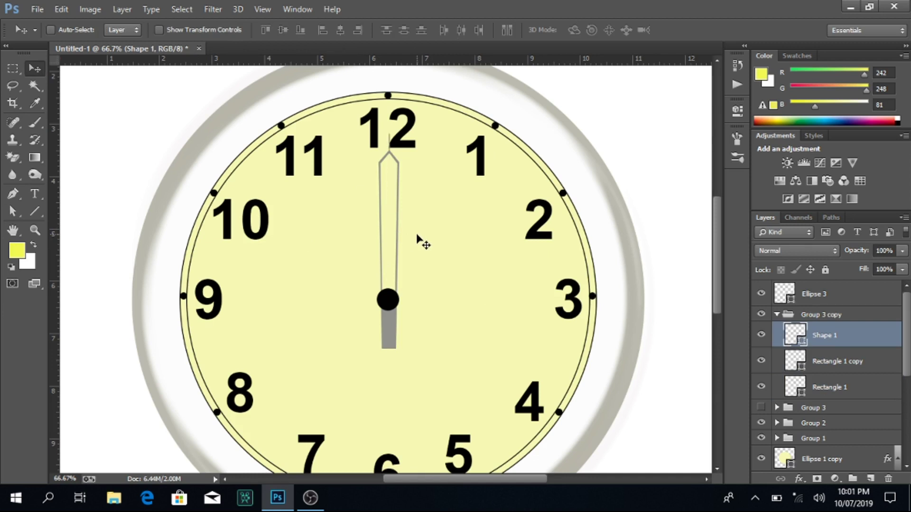
{"action": "left_click", "coordinate": [777, 315]}
{"action": "left_click", "coordinate": [761, 330]}
{"action": "left_click", "coordinate": [813, 330]}
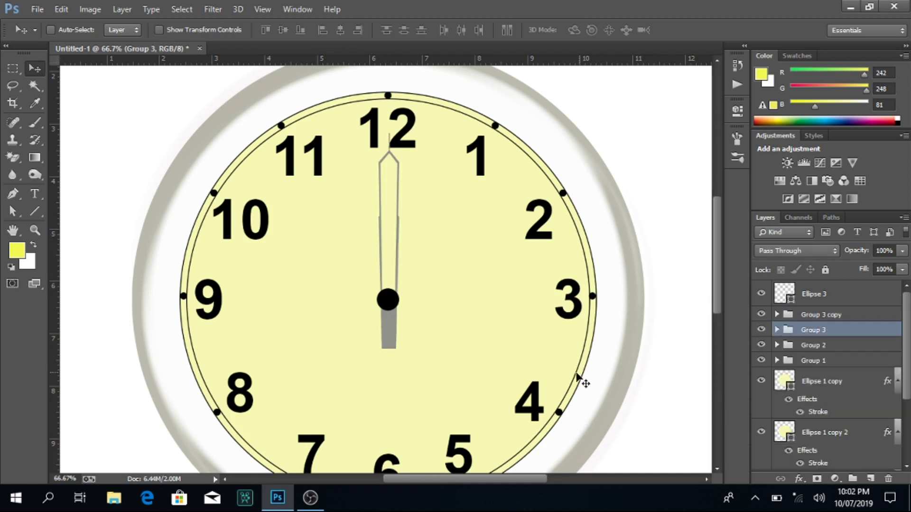
{"action": "key", "text": "ctrl+t"}
{"action": "left_click_drag", "start_coordinate": [408, 357], "coordinate": [502, 262]}
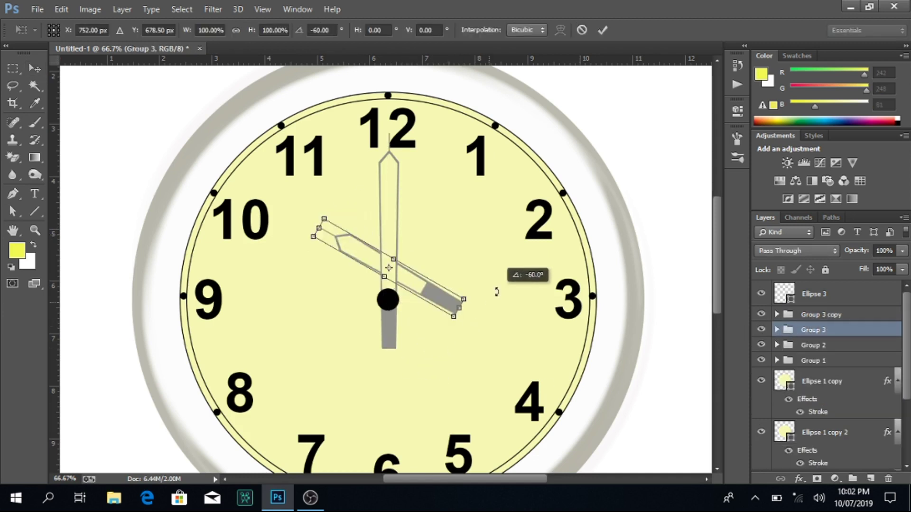
{"action": "key", "text": "Return"}
{"action": "left_click_drag", "start_coordinate": [412, 280], "coordinate": [380, 302]}
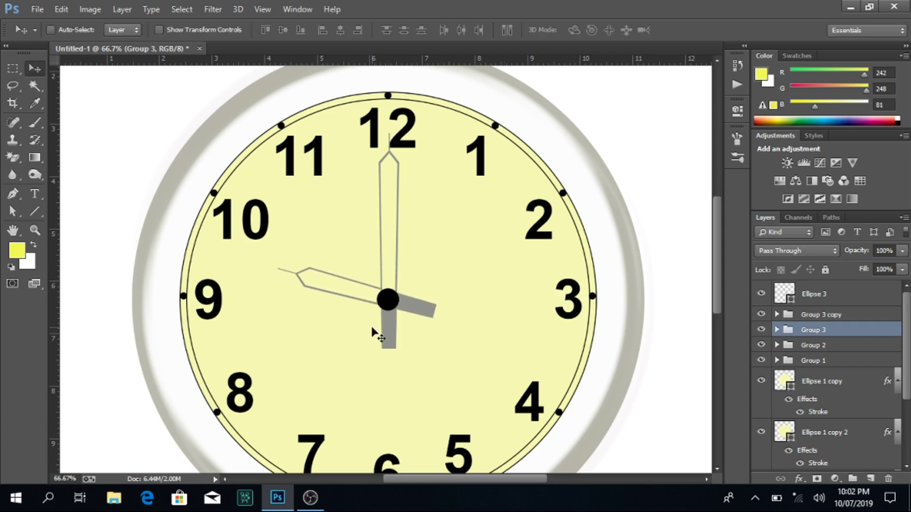
{"action": "key", "text": "Left"}
- Rotate the long duplicate hand 31.68° about the clock centre toward 2
{"action": "key", "text": "alt+bracketright"}
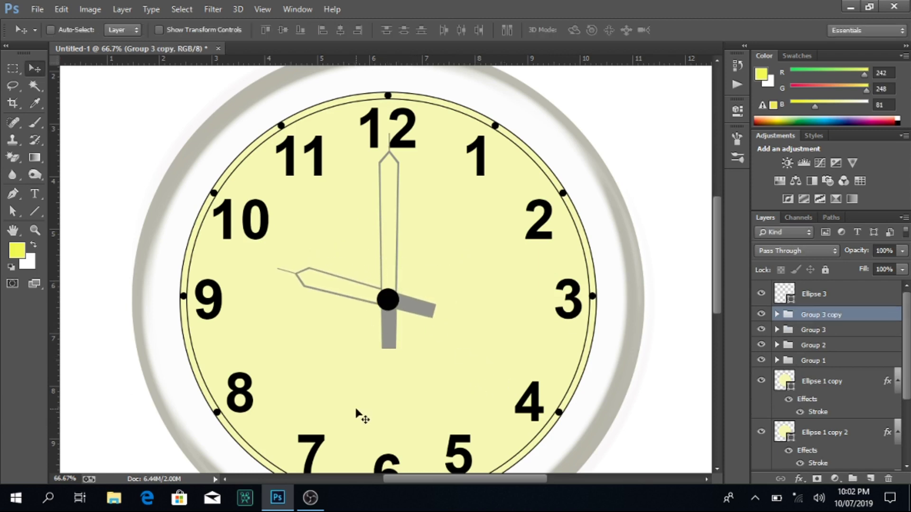
{"action": "key", "text": "ctrl+t"}
{"action": "left_click_drag", "start_coordinate": [389, 241], "coordinate": [389, 299]}
{"action": "left_click_drag", "start_coordinate": [416, 102], "coordinate": [522, 192]}
{"action": "key", "text": "Return"}
- Select the centre dot layer Ellipse 3
{"action": "right_click", "coordinate": [392, 318]}
{"action": "left_click", "coordinate": [407, 84]}
{"action": "key", "text": "ctrl+t"}
{"action": "key", "text": "Return"}
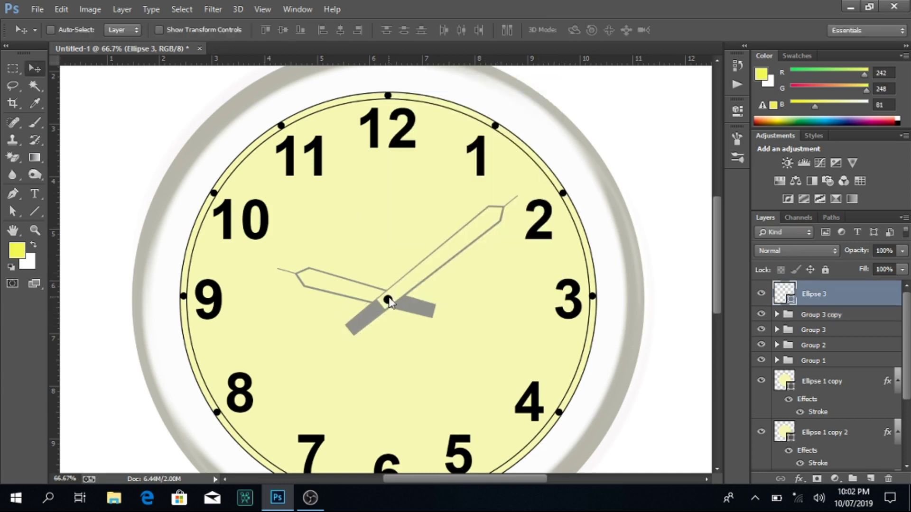
- Duplicate Ellipse 3, fill the copy with the face's pale yellow, and shrink it into a ring
{"action": "scroll", "coordinate": [394, 306], "scroll_direction": "up", "scroll_amount": 1}
{"action": "scroll", "coordinate": [394, 306], "scroll_direction": "up", "scroll_amount": 1}
{"action": "key", "text": "ctrl+alt+t"}
{"action": "key", "text": "Return"}
{"action": "double_click", "coordinate": [785, 294]}
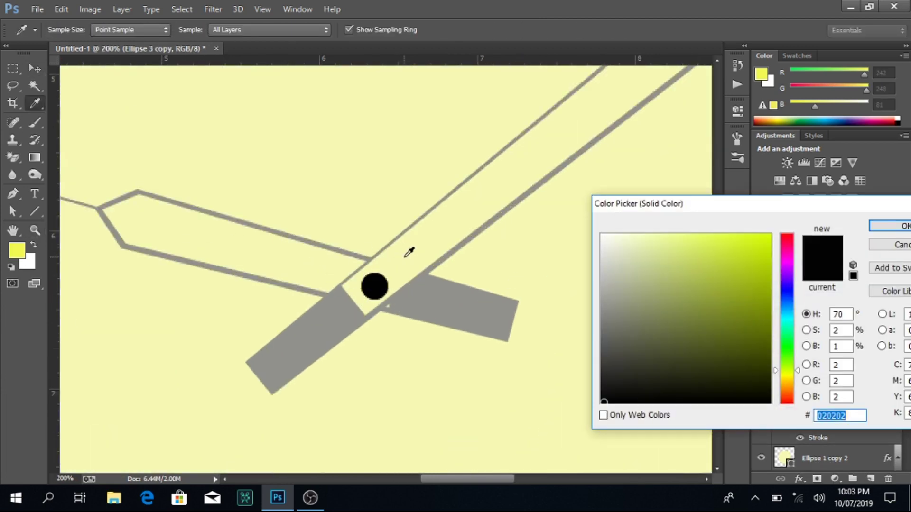
{"action": "left_click", "coordinate": [409, 251]}
{"action": "key", "text": "Return"}
{"action": "key", "text": "ctrl+t"}
{"action": "left_click_drag", "start_coordinate": [390, 267], "coordinate": [379, 278]}
{"action": "key", "text": "Return"}
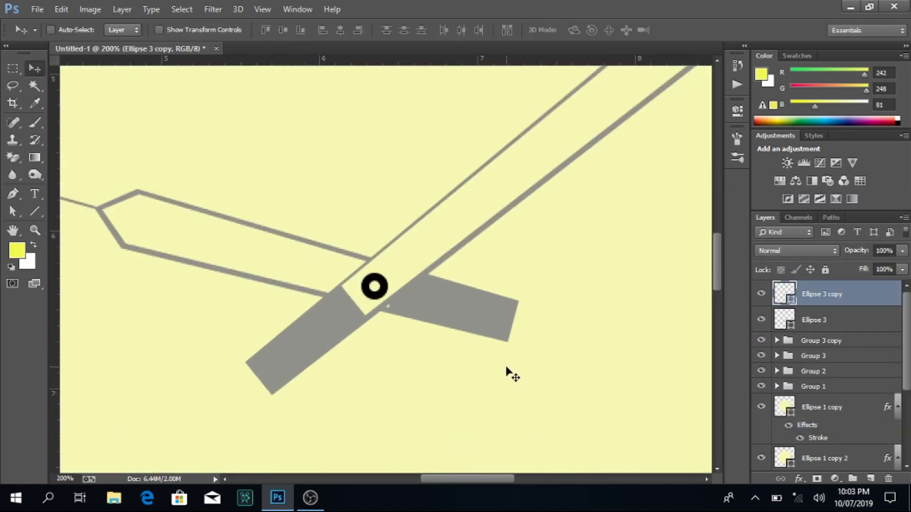
{"action": "key", "text": "ctrl+0"}
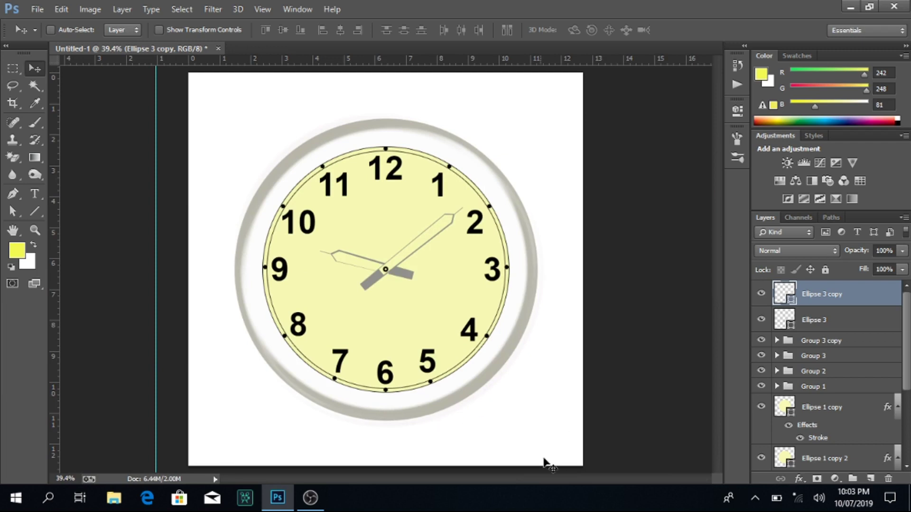
- Draw a vertical line through the clock centre and colour it red
{"action": "left_click", "coordinate": [34, 230]}
{"action": "key", "text": "ctrl+plus"}
{"action": "left_click", "coordinate": [35, 212]}
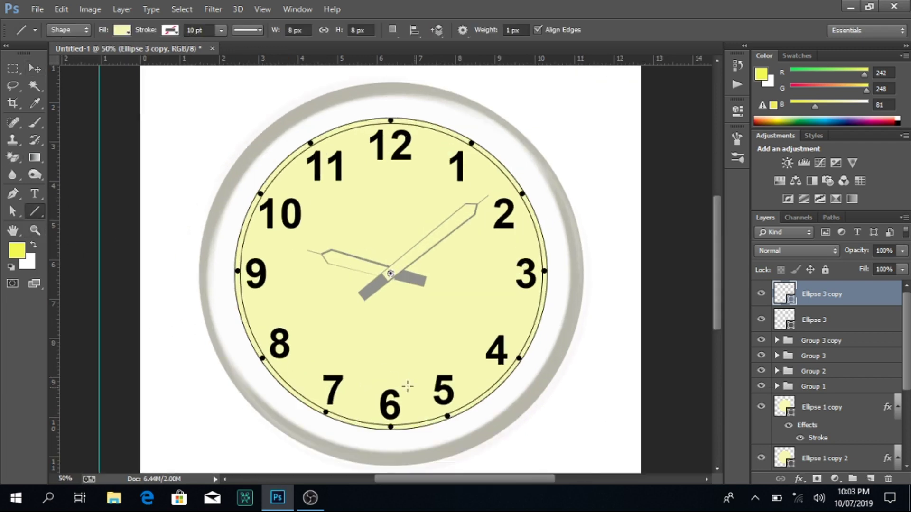
{"action": "left_click_drag", "start_coordinate": [389, 207], "coordinate": [389, 352]}
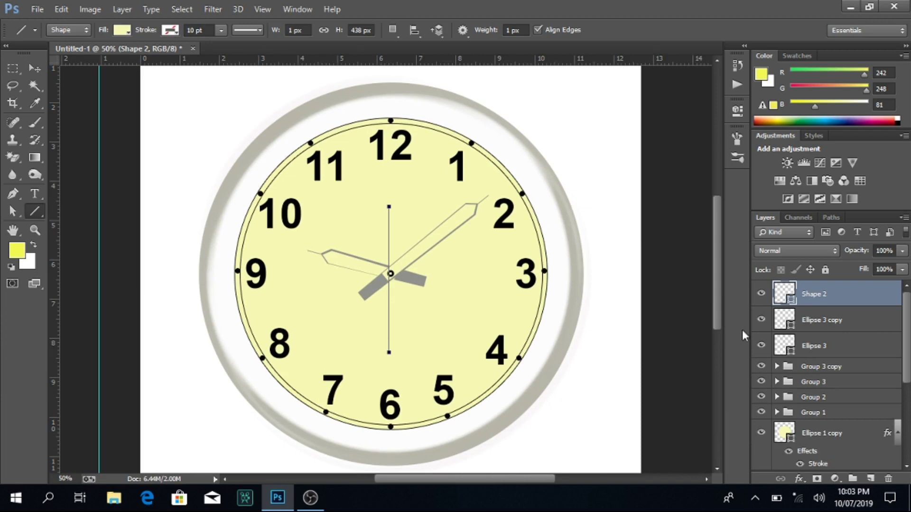
{"action": "double_click", "coordinate": [783, 294]}
{"action": "left_click", "coordinate": [781, 237]}
{"action": "left_click", "coordinate": [883, 225]}
- Adjust the red line's top end, then zoom back out to the whole clock
{"action": "key", "text": "z"}
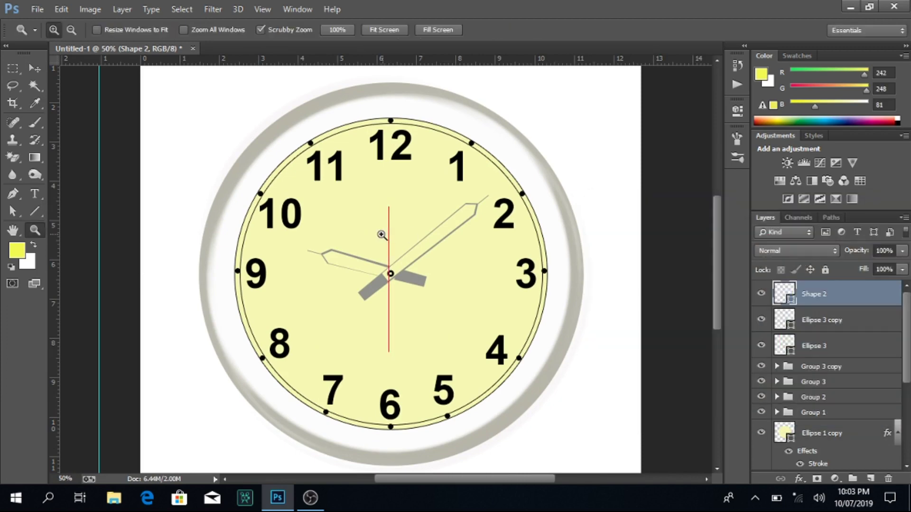
{"action": "left_click", "coordinate": [386, 235]}
{"action": "scroll", "coordinate": [304, 275], "scroll_direction": "down", "scroll_amount": 1}
{"action": "key", "text": "a"}
{"action": "left_click", "coordinate": [400, 452]}
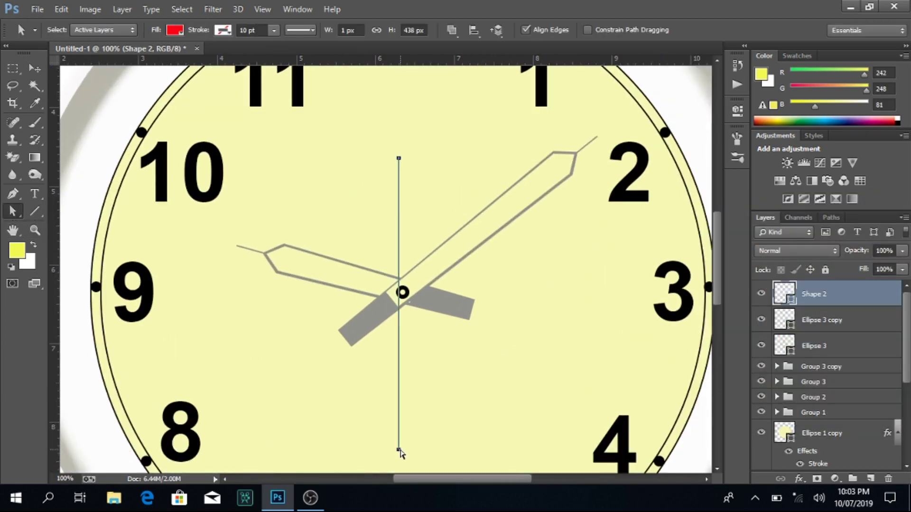
{"action": "left_click_drag", "start_coordinate": [399, 159], "coordinate": [400, 158]}
{"action": "left_click", "coordinate": [400, 450]}
{"action": "key", "text": "v"}
{"action": "left_click", "coordinate": [263, 291], "text": "alt"}
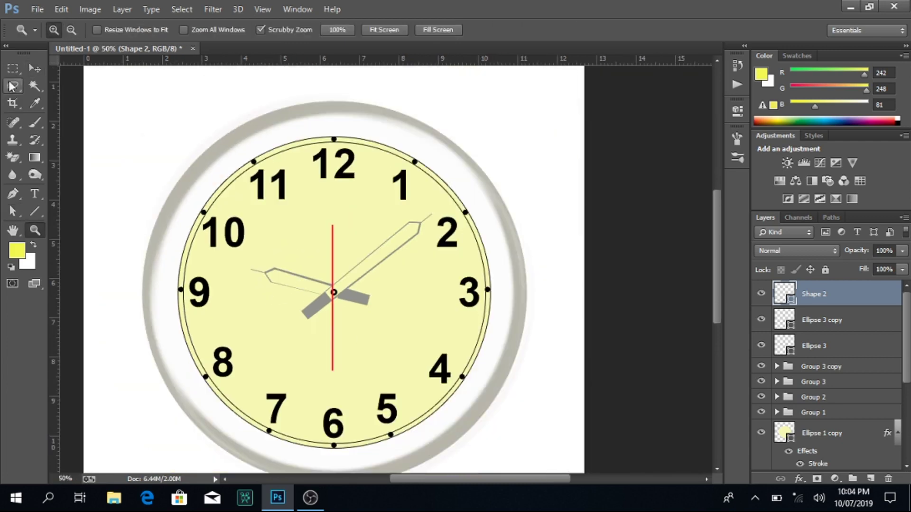
- Nudge the red line down and keep its layer above the hands
{"action": "left_click_drag", "start_coordinate": [330, 316], "coordinate": [334, 337]}
{"action": "key", "text": "ctrl+bracketleft"}
{"action": "key", "text": "ctrl+bracketleft"}
{"action": "key", "text": "ctrl+bracketleft"}
{"action": "key", "text": "ctrl+bracketright"}
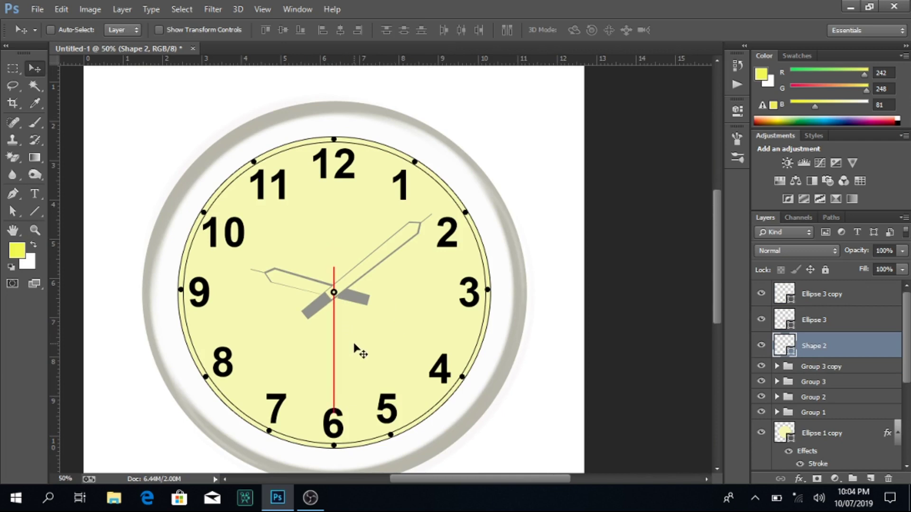
{"action": "scroll", "coordinate": [350, 344], "scroll_direction": "down", "scroll_amount": 1}
{"action": "key", "text": "a"}
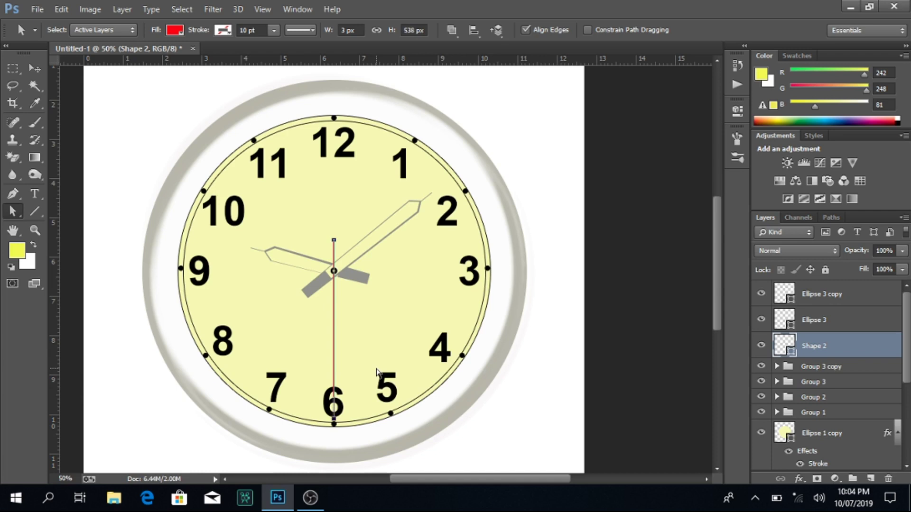
- Rotate the red line 30° and move it across the clock centre
{"action": "key", "text": "ctrl+t"}
{"action": "left_click_drag", "start_coordinate": [356, 430], "coordinate": [313, 426]}
{"action": "key", "text": "Return"}
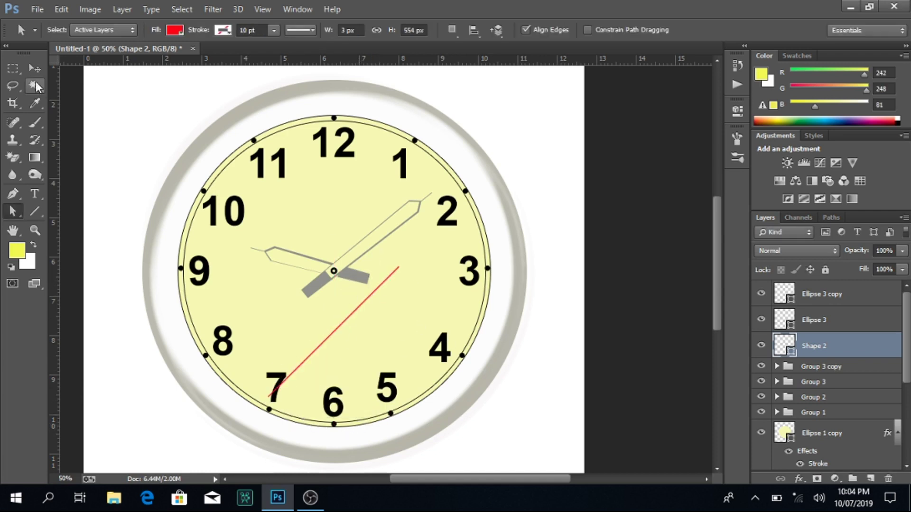
{"action": "key", "text": "v"}
{"action": "left_click_drag", "start_coordinate": [353, 310], "coordinate": [318, 284]}
- Rotate the red second hand around a pivot at the clock hub
{"action": "key", "text": "ctrl+t"}
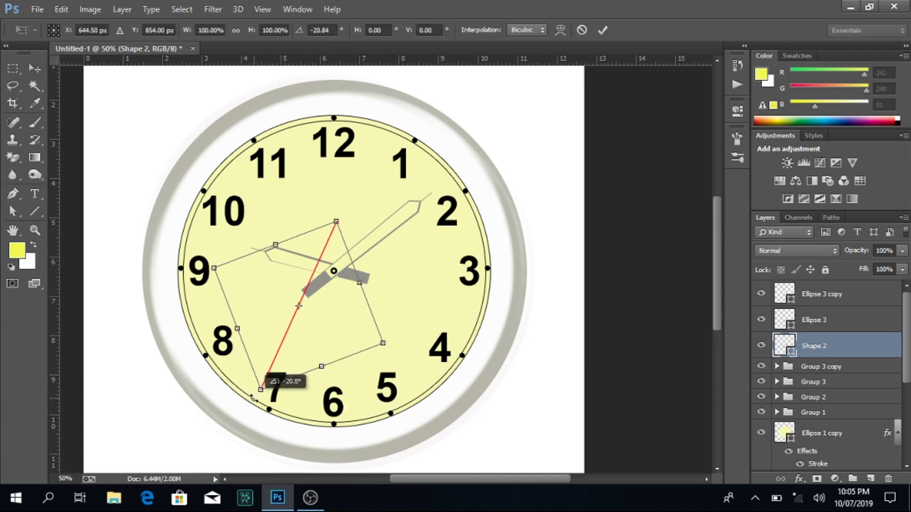
{"action": "left_click_drag", "start_coordinate": [300, 306], "coordinate": [334, 271]}
{"action": "left_click_drag", "start_coordinate": [220, 376], "coordinate": [288, 421]}
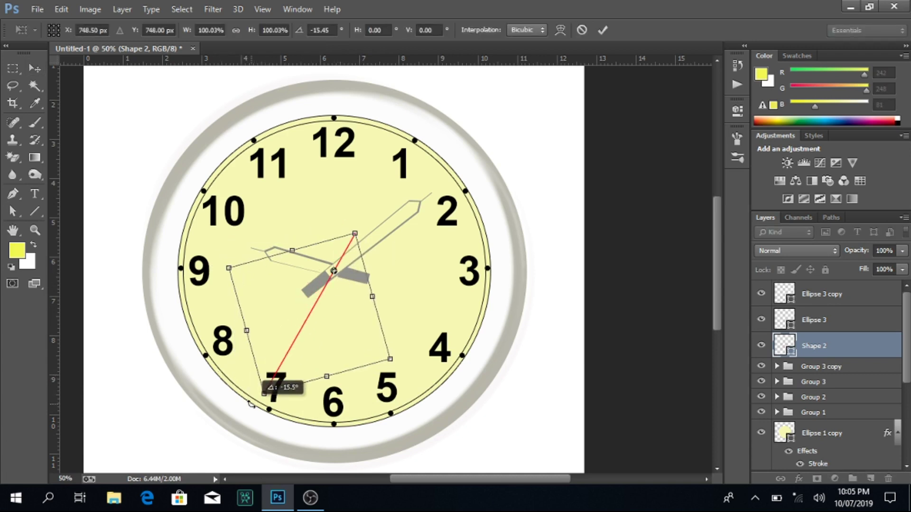
{"action": "key", "text": "Return"}
{"action": "left_click", "coordinate": [821, 294]}
- Type 'TIMEX' on the clock face in Arial Regular
{"action": "key", "text": "t"}
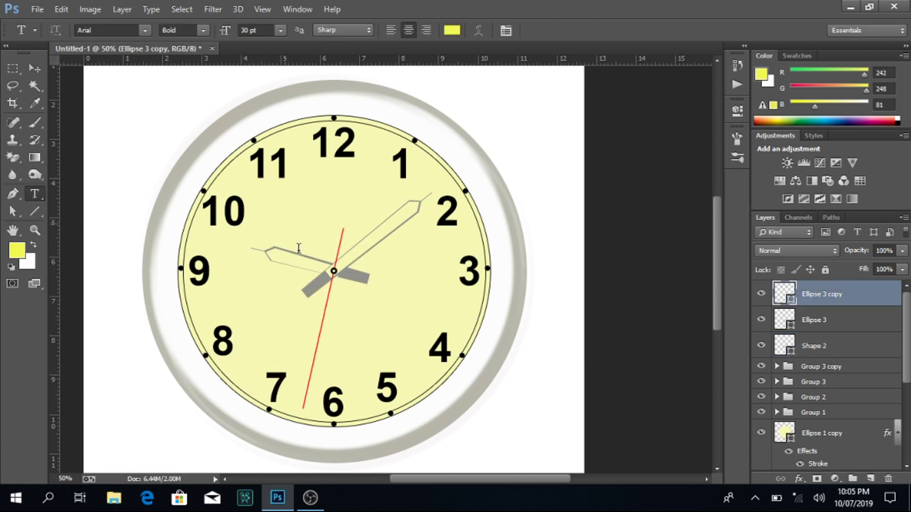
{"action": "left_click", "coordinate": [298, 227]}
{"action": "type", "text": "TIMEX"}
{"action": "key", "text": "ctrl+a"}
{"action": "left_click", "coordinate": [203, 29]}
{"action": "left_click", "coordinate": [183, 55]}
{"action": "key", "text": "ctrl+Return"}
- Make TIMEX black, centre it under the 12, and resize it
{"action": "key", "text": "v"}
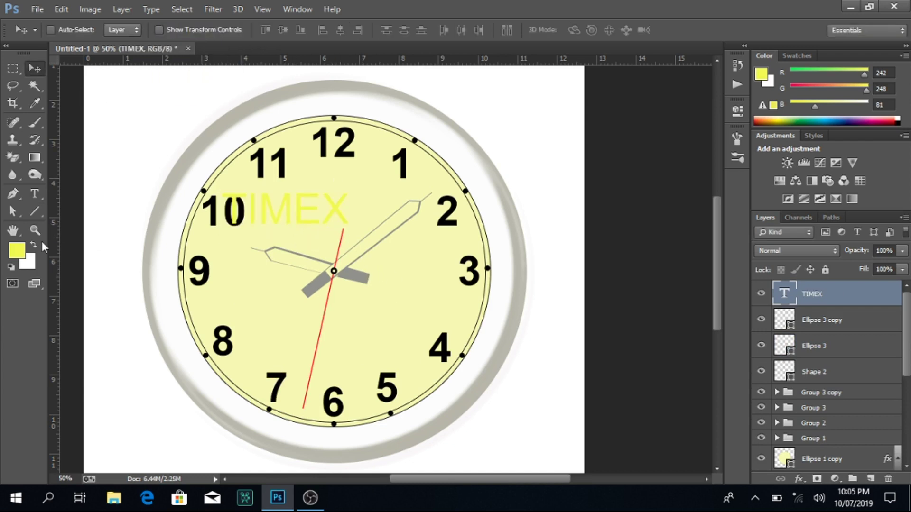
{"action": "left_click", "coordinate": [13, 266]}
{"action": "key", "text": "ctrl+BackSpace"}
{"action": "key", "text": "alt+BackSpace"}
{"action": "mouse_move", "coordinate": [315, 209]}
{"action": "left_mouse_down"}
{"action": "mouse_move", "coordinate": [368, 211]}
{"action": "mouse_move", "coordinate": [372, 203]}
{"action": "mouse_move", "coordinate": [335, 217]}
{"action": "mouse_move", "coordinate": [347, 217]}
{"action": "mouse_move", "coordinate": [344, 350]}
{"action": "left_mouse_up"}
{"action": "key", "text": "ctrl+t"}
{"action": "key", "text": "Return"}
- Add smaller 'WK Designing' lettering above the 6 and nudge it into place
{"action": "key", "text": "t"}
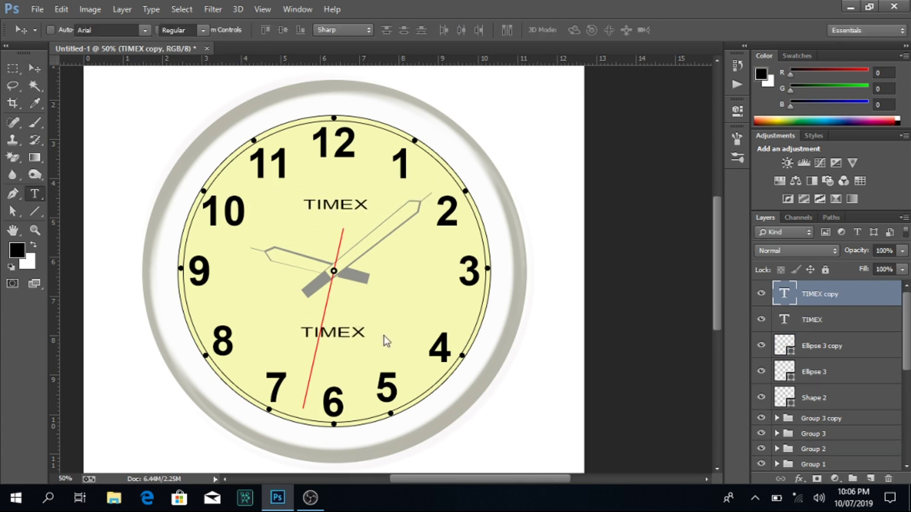
{"action": "left_click", "coordinate": [358, 334]}
{"action": "key", "text": "BackSpace"}
{"action": "key", "text": "BackSpace"}
{"action": "key", "text": "BackSpace"}
{"action": "type", "text": "wk d"}
{"action": "key", "text": "BackSpace"}
{"action": "key", "text": "BackSpace"}
{"action": "key", "text": "BackSpace"}
{"action": "type", "text": "WK Designing"}
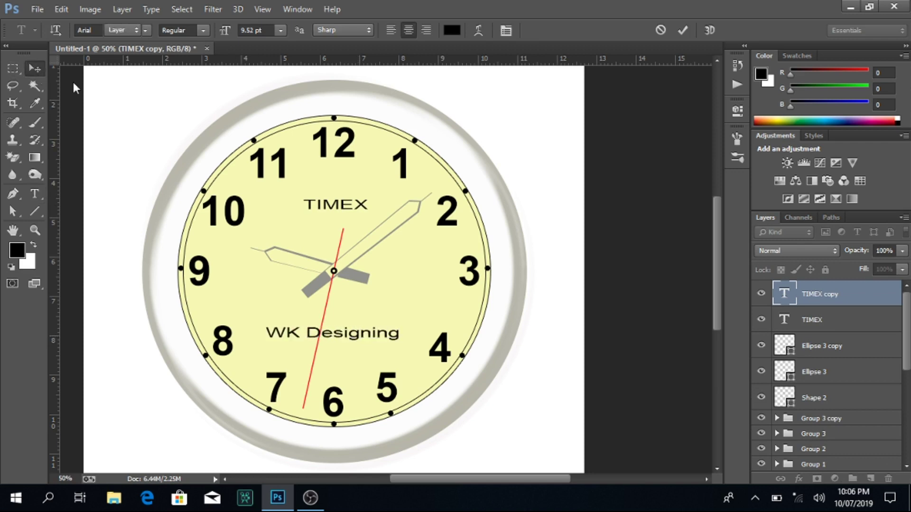
{"action": "key", "text": "ctrl+t"}
{"action": "left_click_drag", "start_coordinate": [334, 342], "coordinate": [371, 343]}
{"action": "key", "text": "Return"}
{"action": "key", "text": "v"}
{"action": "key", "text": "shift+Down"}
{"action": "key", "text": "shift+Down"}
{"action": "key", "text": "shift+Down"}
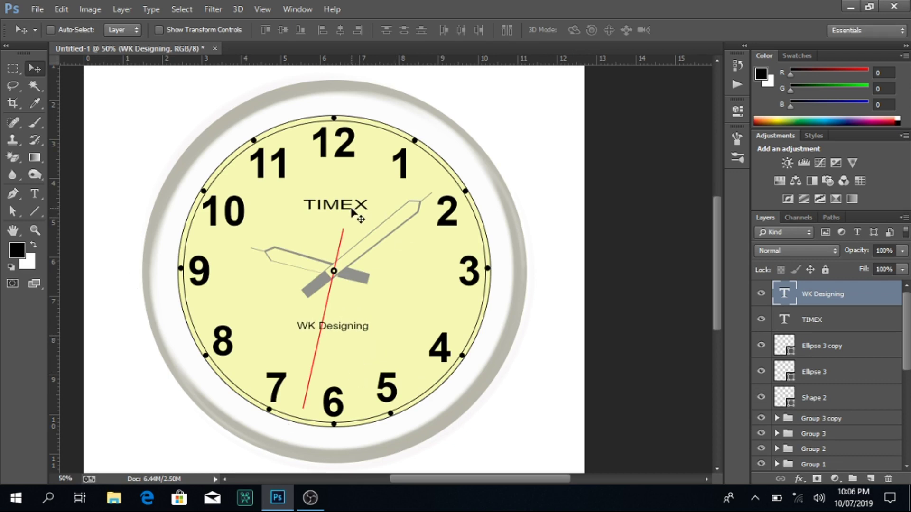
{"action": "left_click", "coordinate": [35, 211]}
{"action": "left_click", "coordinate": [71, 223]}
- Draw a small rounded box beside the 3 with 10 px corner radius and #ffffff fill
{"action": "left_click_drag", "start_coordinate": [412, 276], "coordinate": [433, 290]}
{"action": "key", "text": "ctrl+z"}
{"action": "left_click", "coordinate": [697, 99]}
{"action": "left_click", "coordinate": [506, 30]}
{"action": "type", "text": "0"}
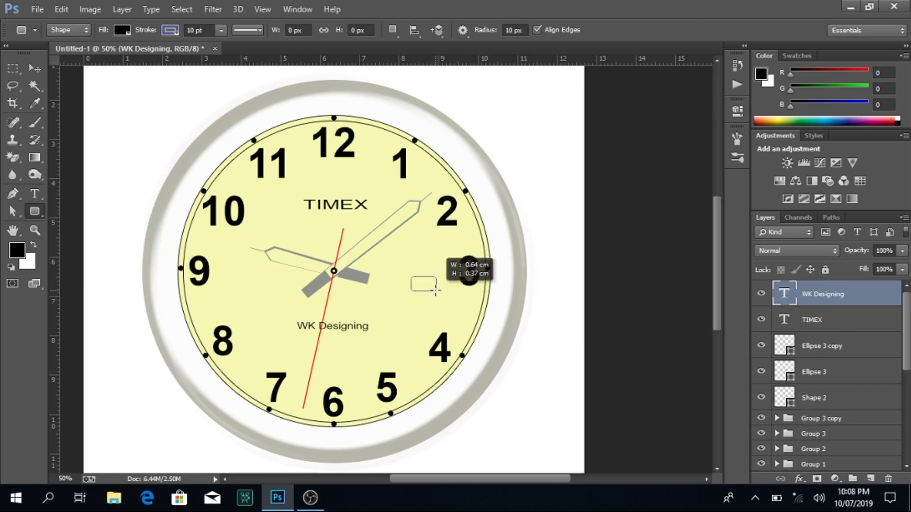
{"action": "left_click", "coordinate": [122, 30]}
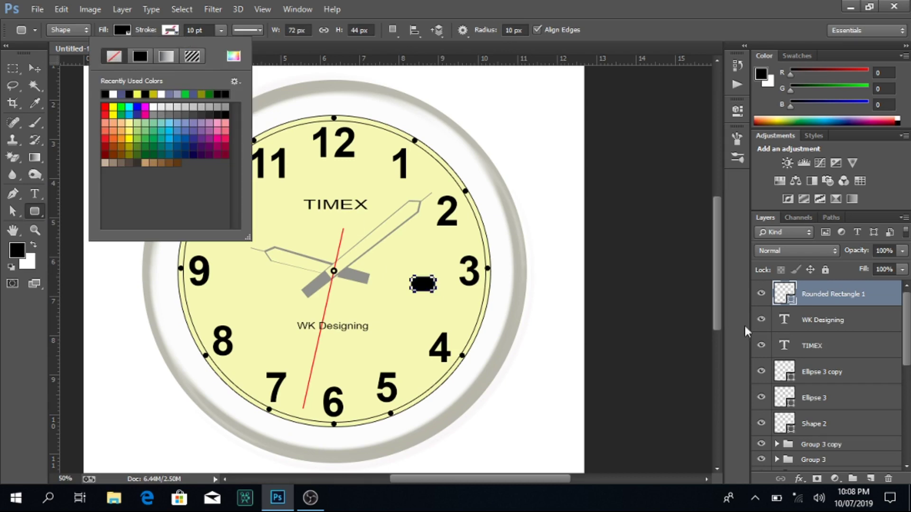
{"action": "left_click", "coordinate": [244, 57]}
{"action": "type", "text": "ffffff"}
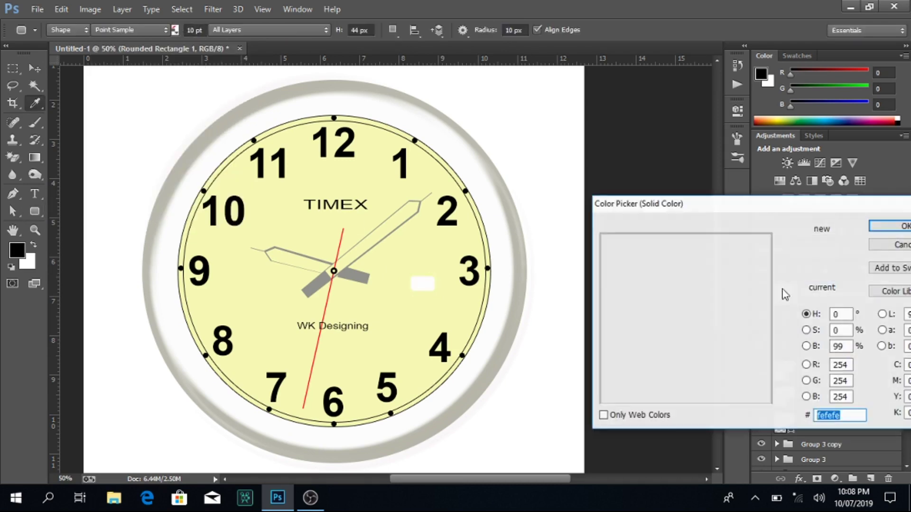
- Give the box a thin dark Stroke and a soft Bevel & Emboss, then place it beside the 3
{"action": "double_click", "coordinate": [880, 294]}
{"action": "left_click", "coordinate": [561, 216]}
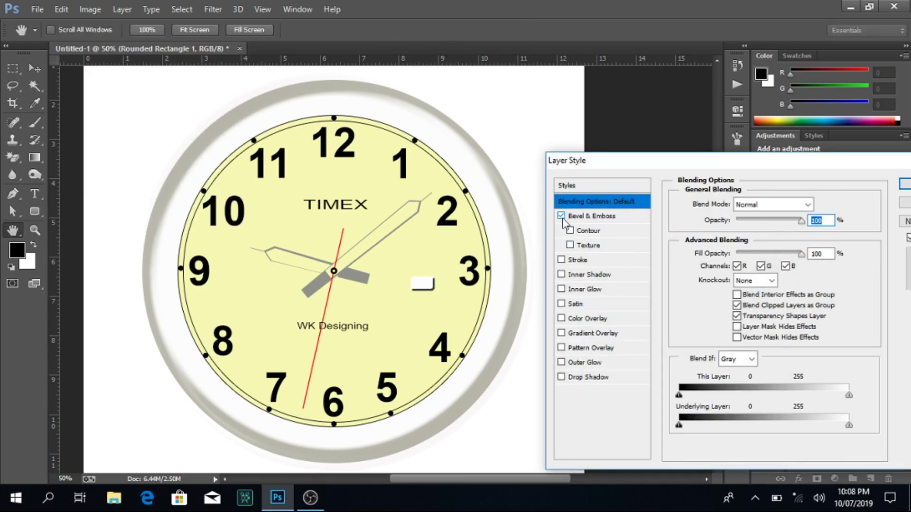
{"action": "left_click", "coordinate": [574, 260]}
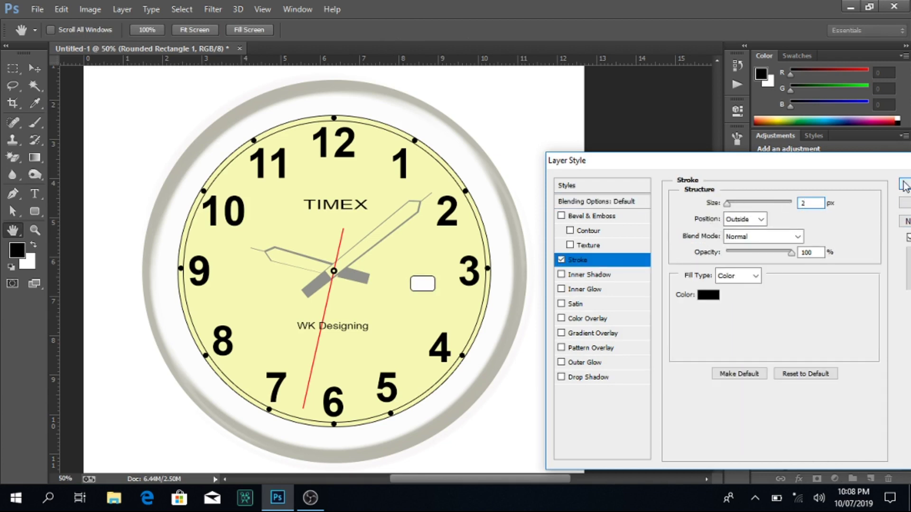
{"action": "left_click", "coordinate": [588, 216]}
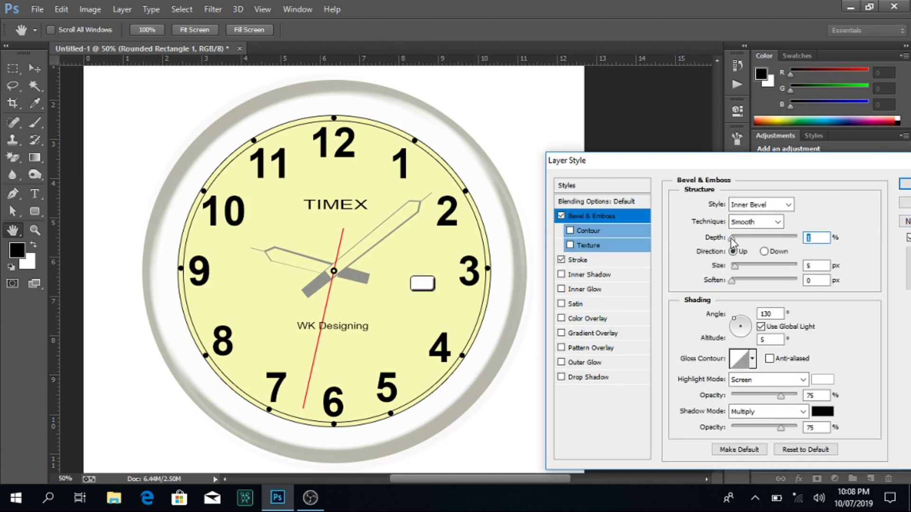
{"action": "left_click_drag", "start_coordinate": [780, 395], "coordinate": [761, 395]}
{"action": "left_click_drag", "start_coordinate": [781, 428], "coordinate": [748, 428]}
{"action": "left_click_drag", "start_coordinate": [761, 395], "coordinate": [751, 403]}
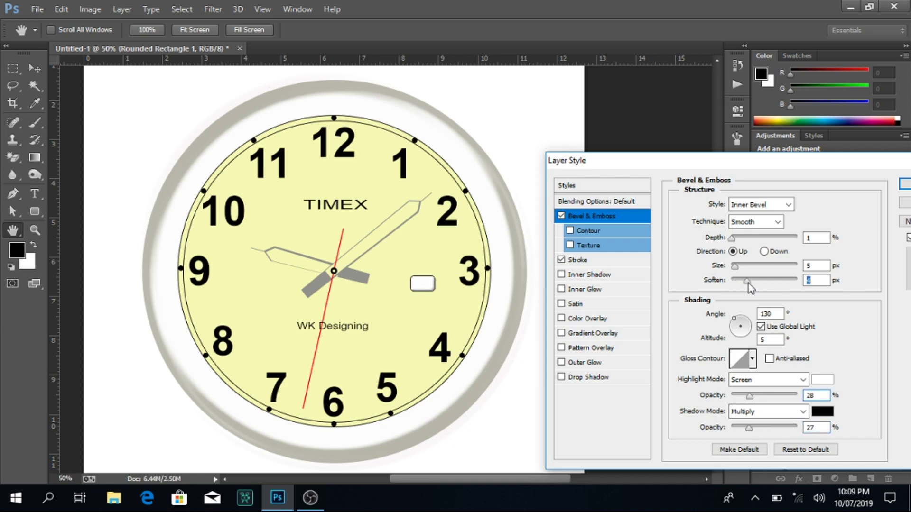
{"action": "left_click", "coordinate": [905, 184]}
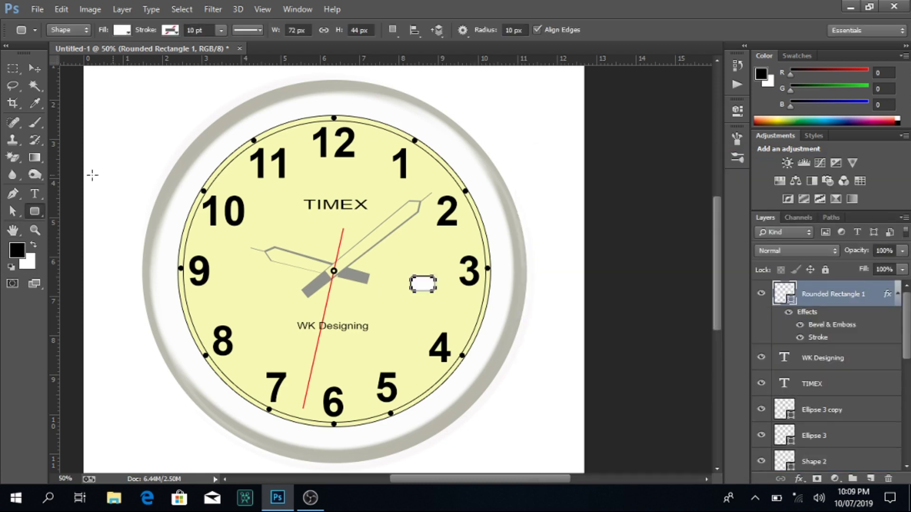
{"action": "left_click", "coordinate": [35, 68]}
{"action": "left_click_drag", "start_coordinate": [423, 284], "coordinate": [435, 274]}
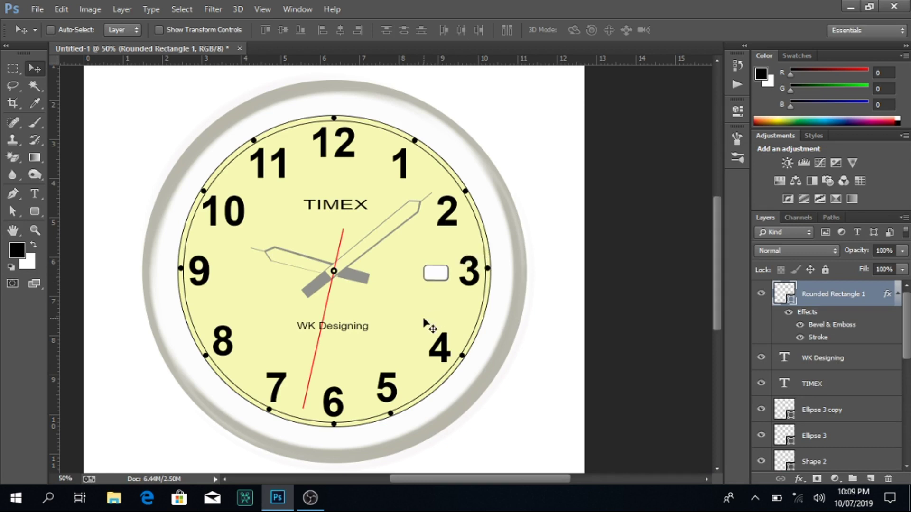
- Add placeholder 'SU' text on the clock face and shrink it to about a quarter size
{"action": "left_click", "coordinate": [35, 193]}
{"action": "left_click", "coordinate": [399, 333]}
{"action": "type", "text": "SU"}
{"action": "key", "text": "ctrl+a"}
{"action": "left_click", "coordinate": [35, 68]}
{"action": "key", "text": "ctrl+t"}
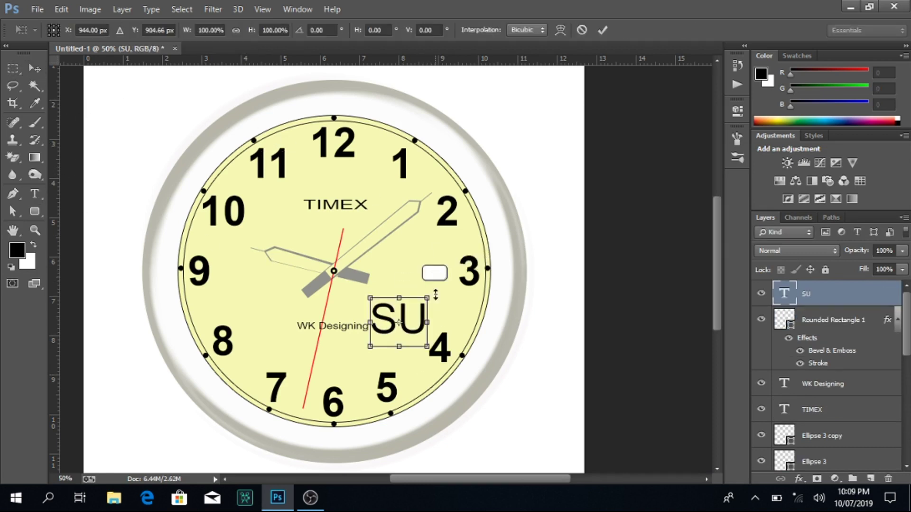
{"action": "left_click_drag", "start_coordinate": [428, 298], "coordinate": [406, 313]}
{"action": "key", "text": "Return"}
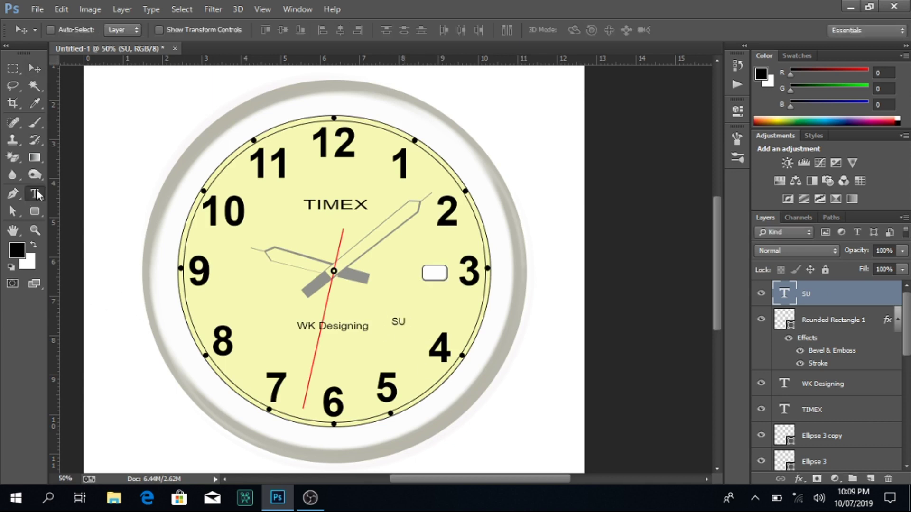
- Replace the text with 'Wed', move it into the date box, and zoom in
{"action": "left_click", "coordinate": [34, 194]}
{"action": "double_click", "coordinate": [398, 322]}
{"action": "type", "text": "Wed"}
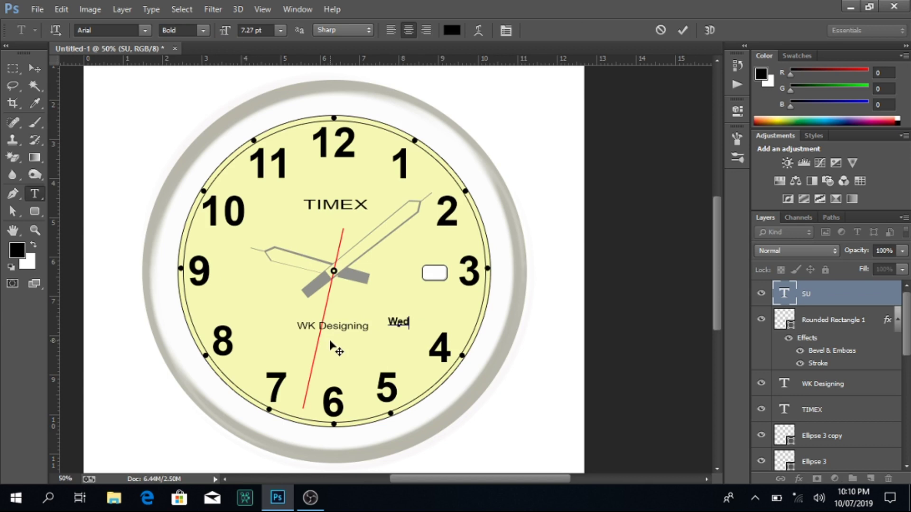
{"action": "left_click", "coordinate": [35, 69]}
{"action": "left_click_drag", "start_coordinate": [406, 325], "coordinate": [443, 276]}
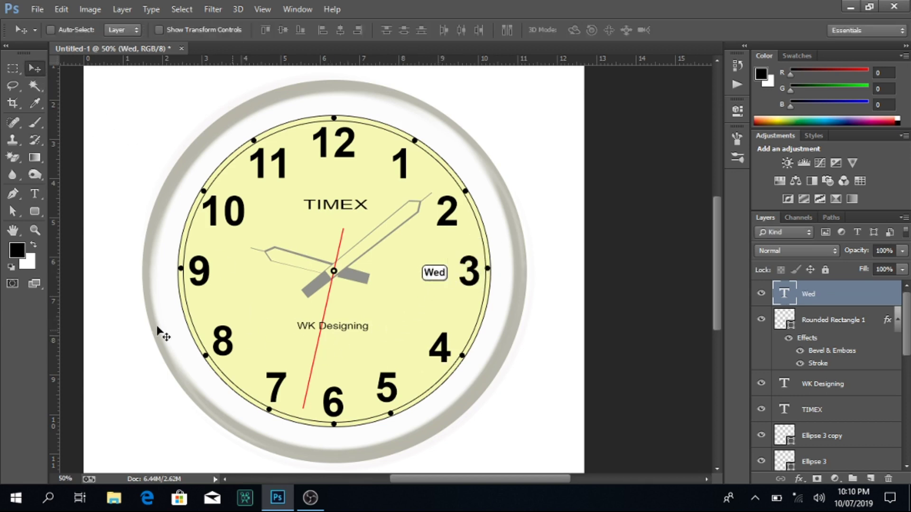
{"action": "key", "text": "z"}
{"action": "left_click", "coordinate": [434, 273]}
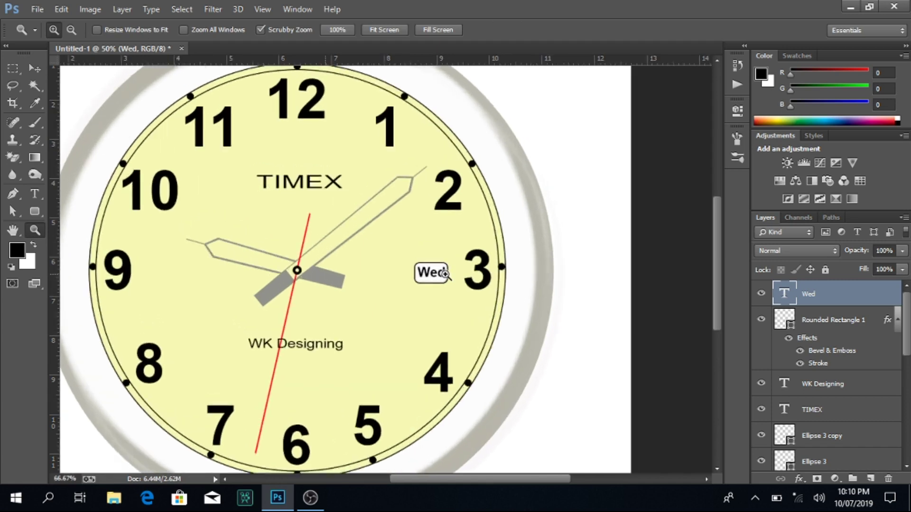
- Scale 'Wed' down to fit the box, nudge it to centre, and zoom out to the whole clock
{"action": "key", "text": "v"}
{"action": "key", "text": "ctrl+t"}
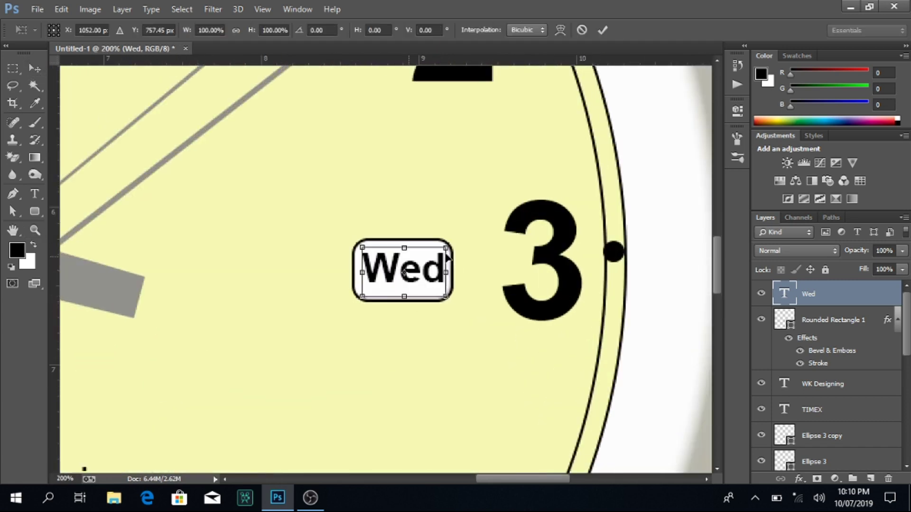
{"action": "left_click_drag", "start_coordinate": [446, 248], "coordinate": [448, 249]}
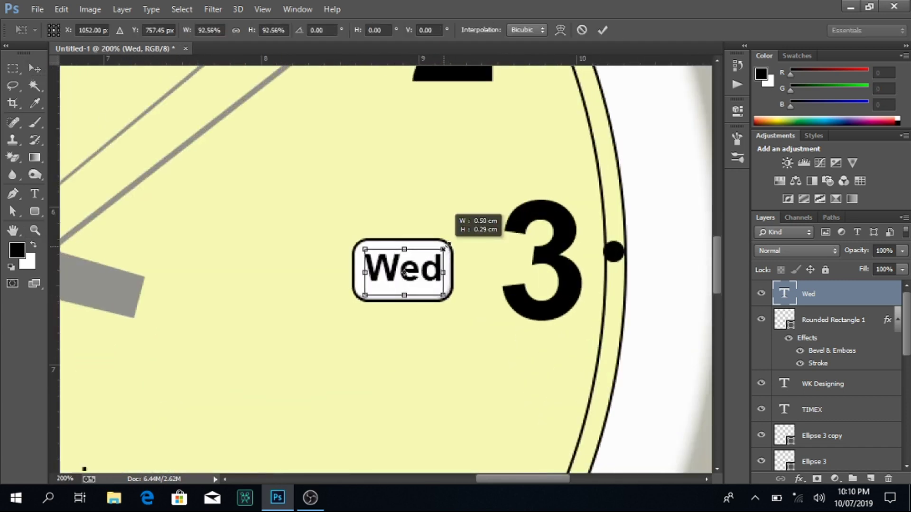
{"action": "key", "text": "Return"}
{"action": "key", "text": "Left"}
{"action": "key", "text": "Up"}
{"action": "key", "text": "ctrl+0"}
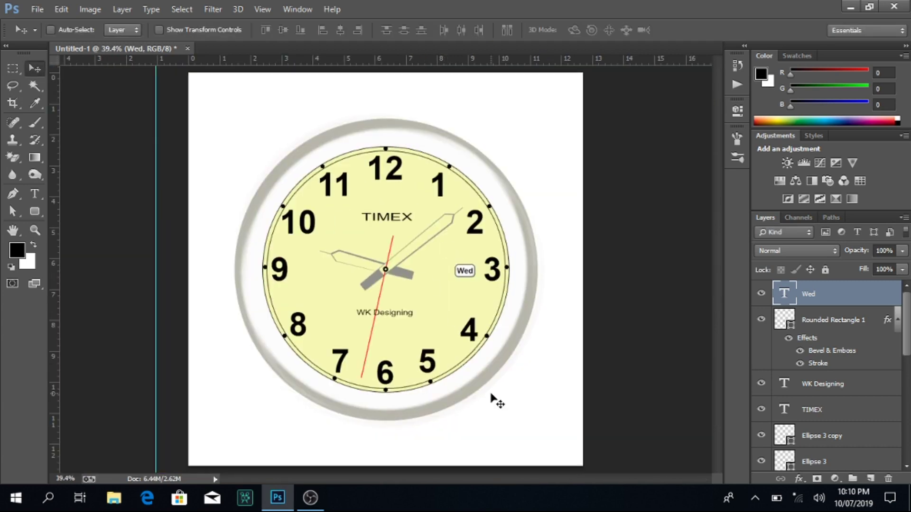